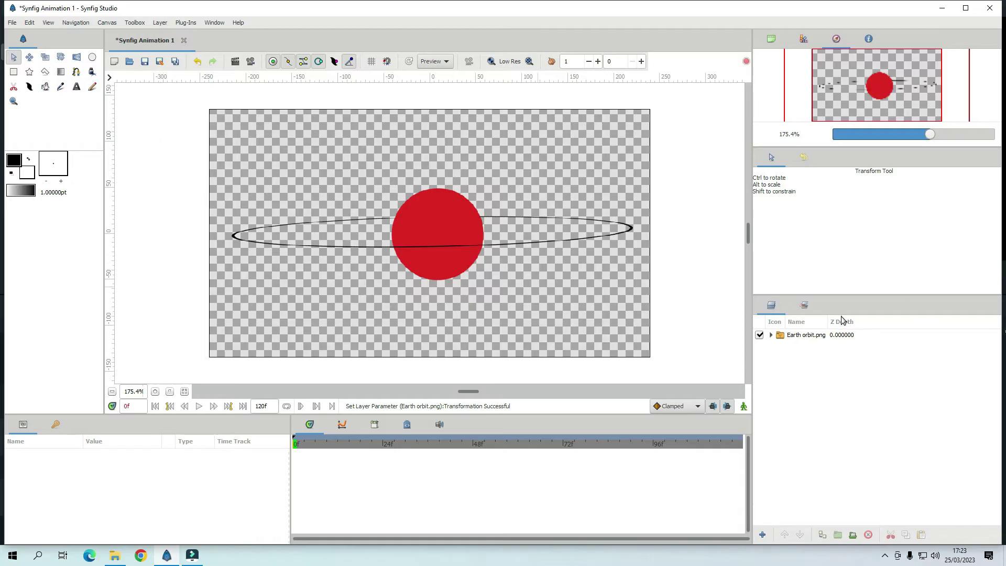
Step: Draw a small white circle near the canvas's top-left with the Circle tool
{"action": "key", "text": "alt+c"}
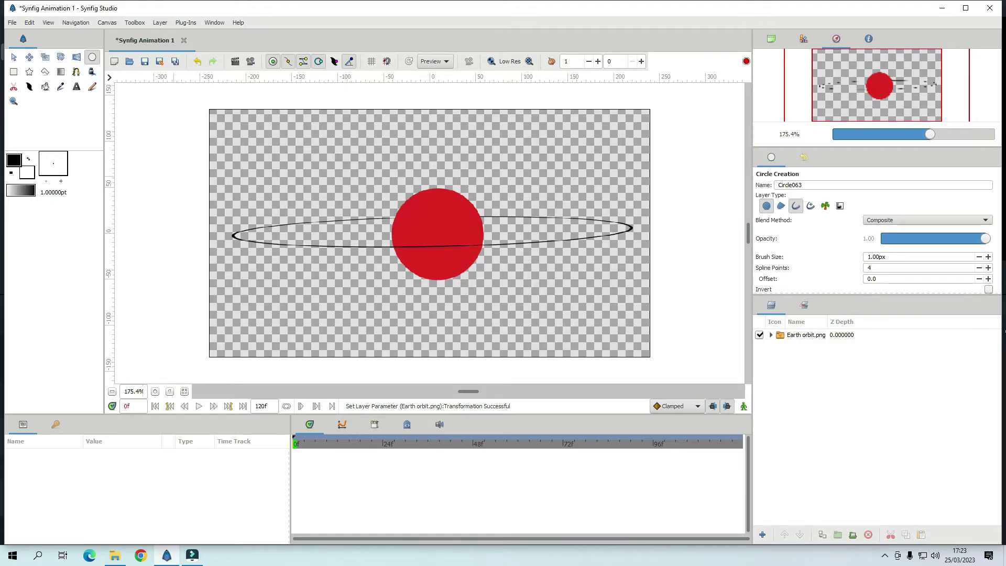
{"action": "left_click", "coordinate": [14, 57]}
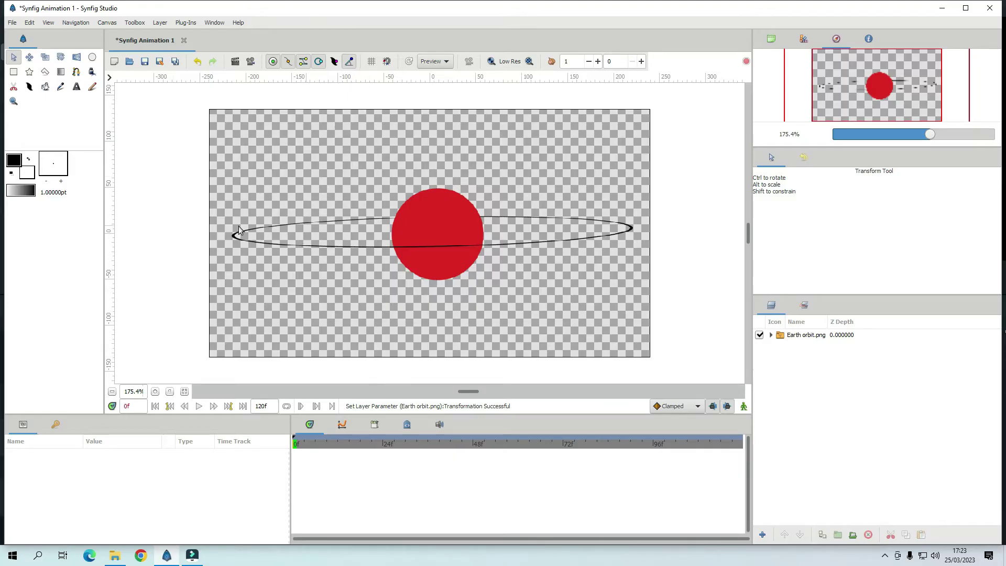
{"action": "left_click", "coordinate": [238, 266]}
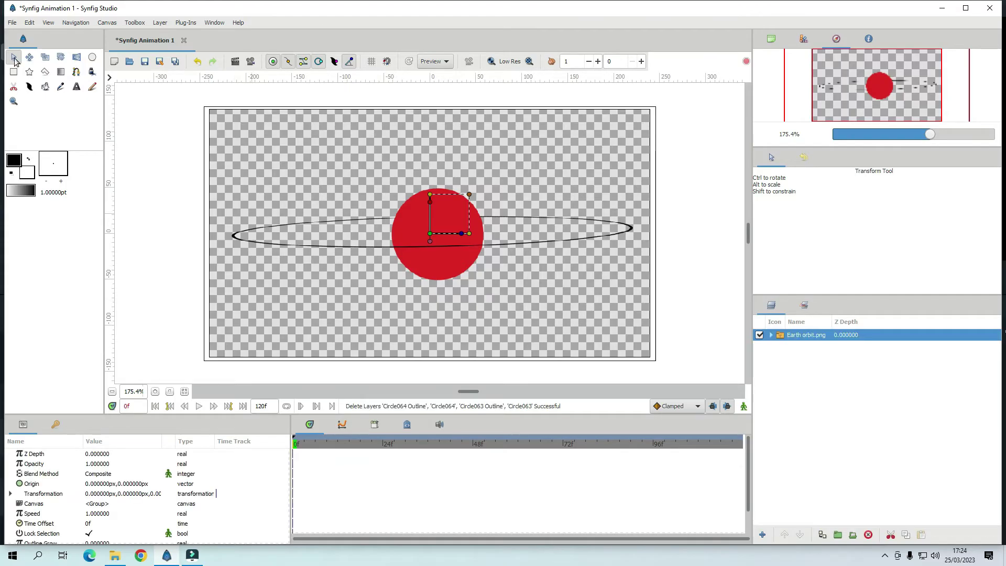
{"action": "left_click", "coordinate": [92, 57]}
{"action": "left_click_drag", "start_coordinate": [244, 173], "coordinate": [261, 181]}
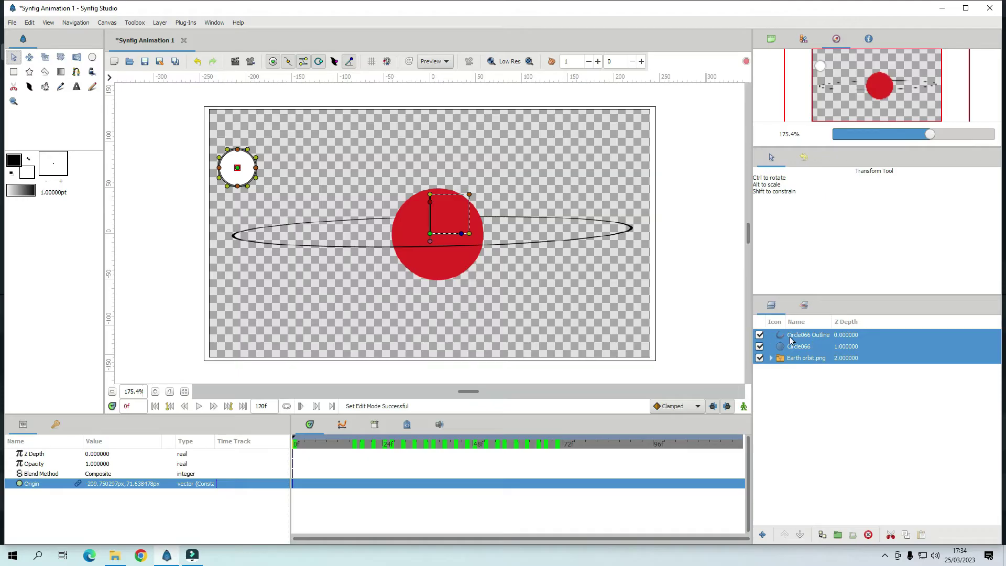
Step: Group the circle and its outline into a layer named Earth
{"action": "left_click", "coordinate": [862, 338]}
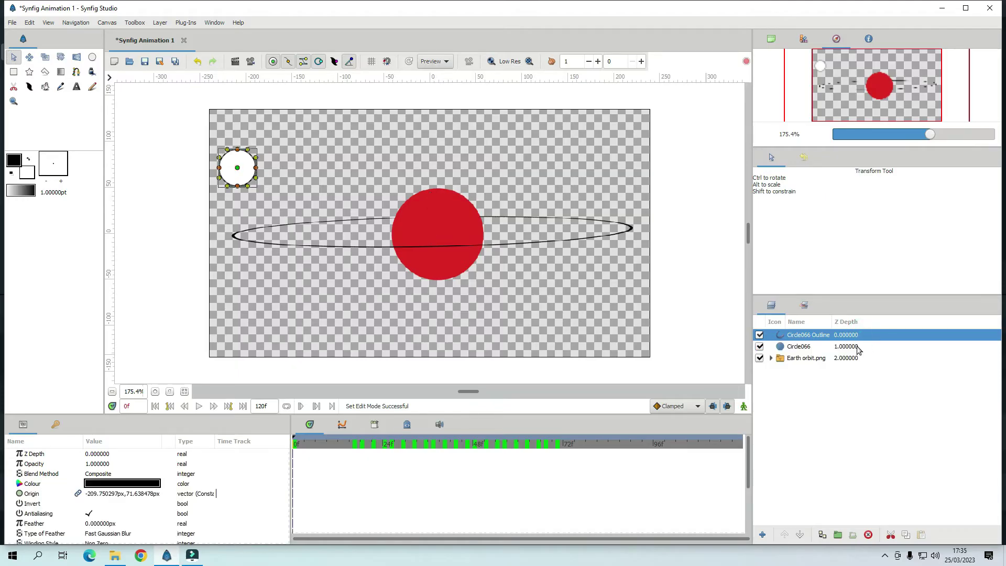
{"action": "left_click", "coordinate": [862, 347], "text": "ctrl"}
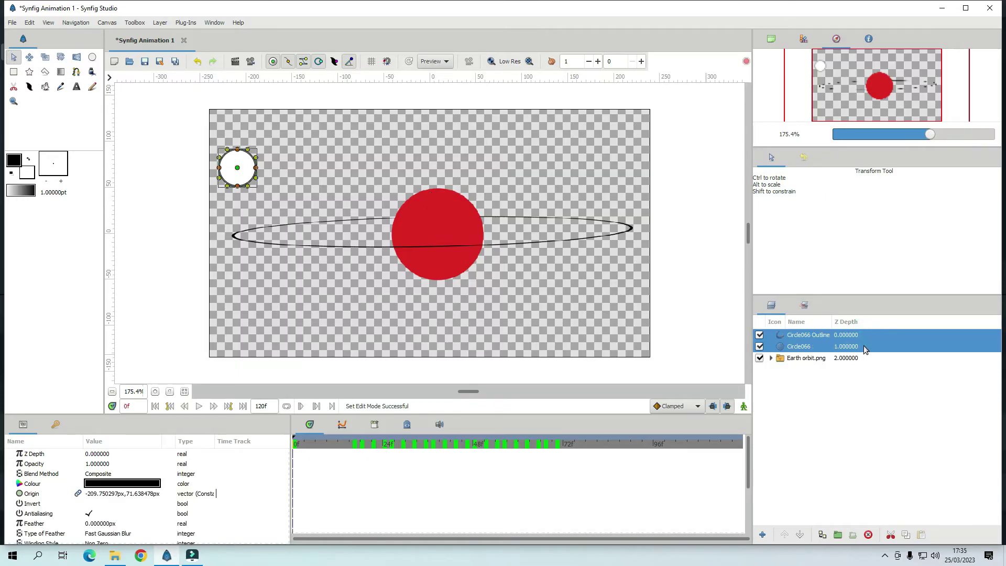
{"action": "left_click", "coordinate": [838, 534]}
{"action": "left_click", "coordinate": [800, 337]}
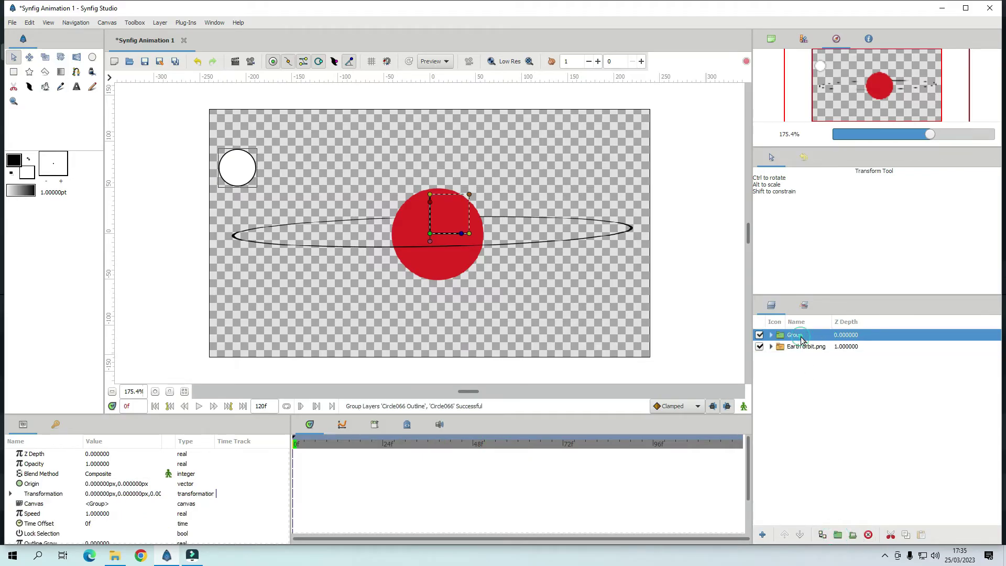
{"action": "left_click", "coordinate": [798, 336]}
{"action": "type", "text": "Earth"}
{"action": "key", "text": "Return"}
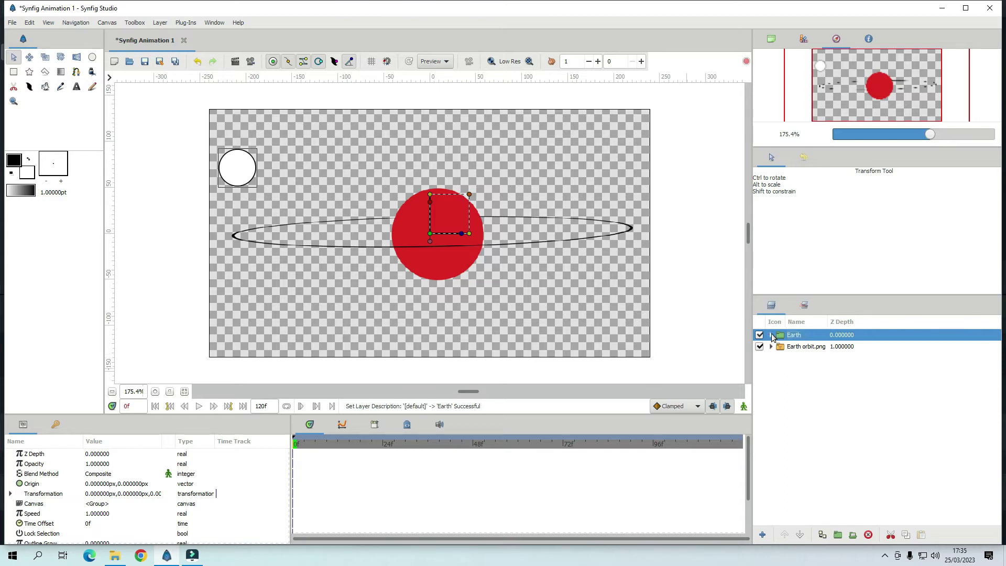
{"action": "left_click", "coordinate": [771, 335]}
Step: Colour Circle066 blue and move it to the orbit's left end (-214.3, -0.3 px)
{"action": "left_click", "coordinate": [799, 361]}
{"action": "double_click", "coordinate": [134, 489]}
{"action": "left_click", "coordinate": [390, 327]}
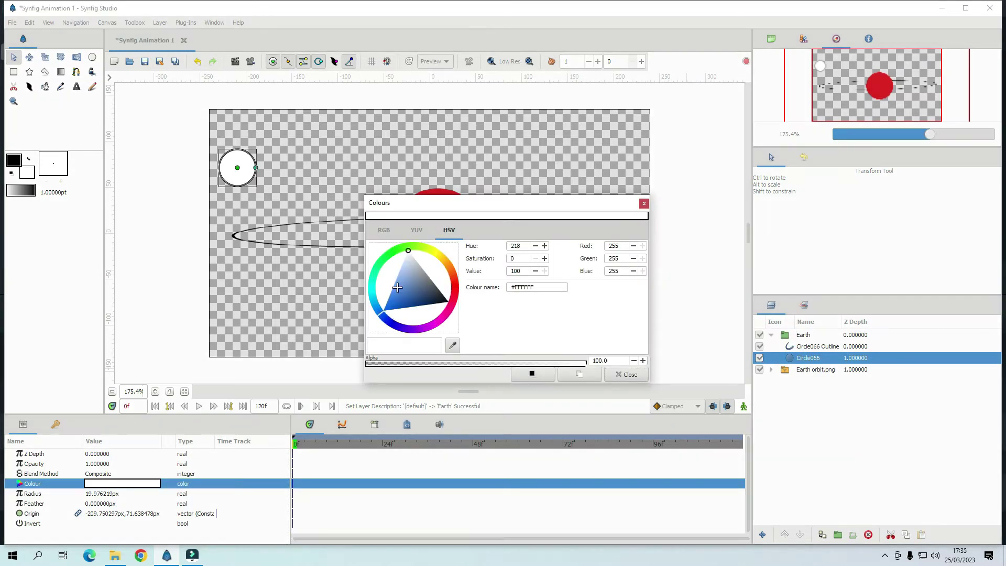
{"action": "left_click", "coordinate": [419, 309]}
{"action": "left_click", "coordinate": [650, 196]}
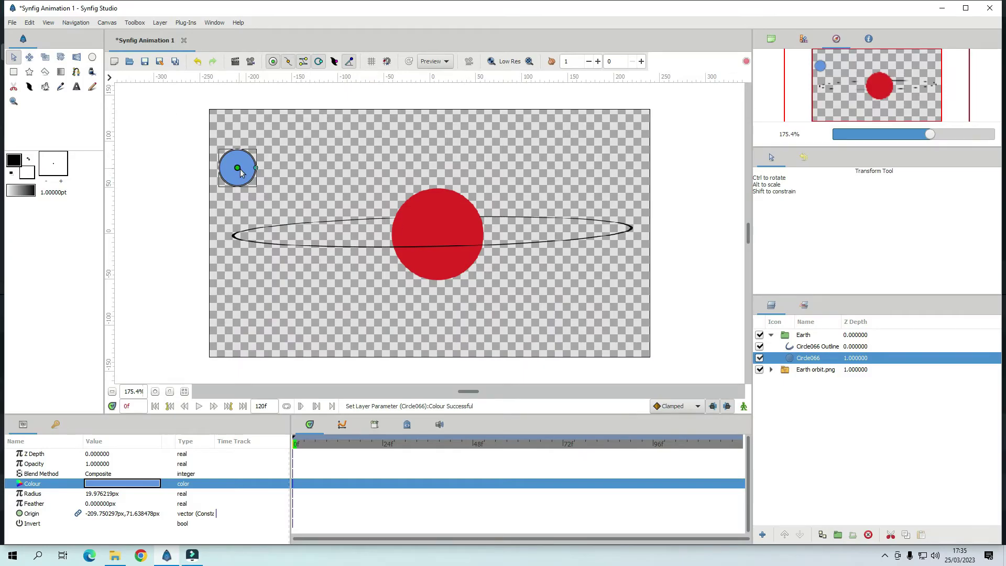
{"action": "left_click_drag", "start_coordinate": [238, 169], "coordinate": [233, 234]}
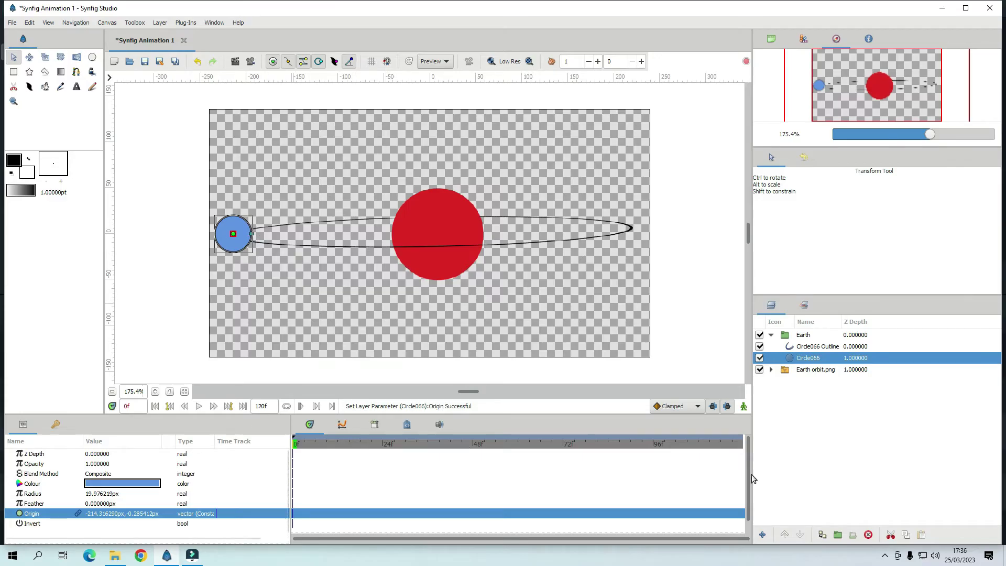
Step: In animate mode, set Earth waypoints: 12f on the Sun, 24f right end, 36f back across, 48f start
{"action": "left_click", "coordinate": [744, 406]}
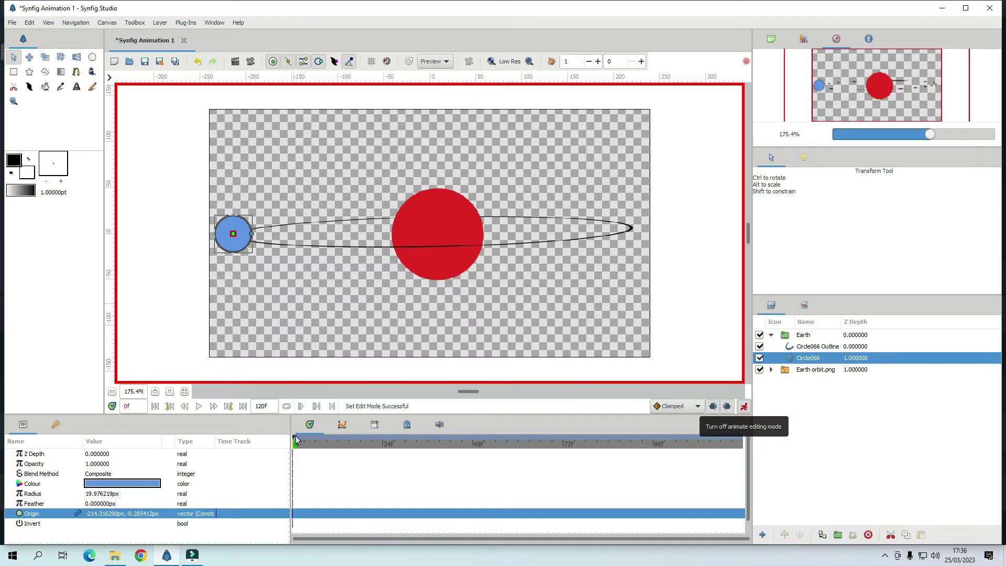
{"action": "left_click", "coordinate": [337, 443]}
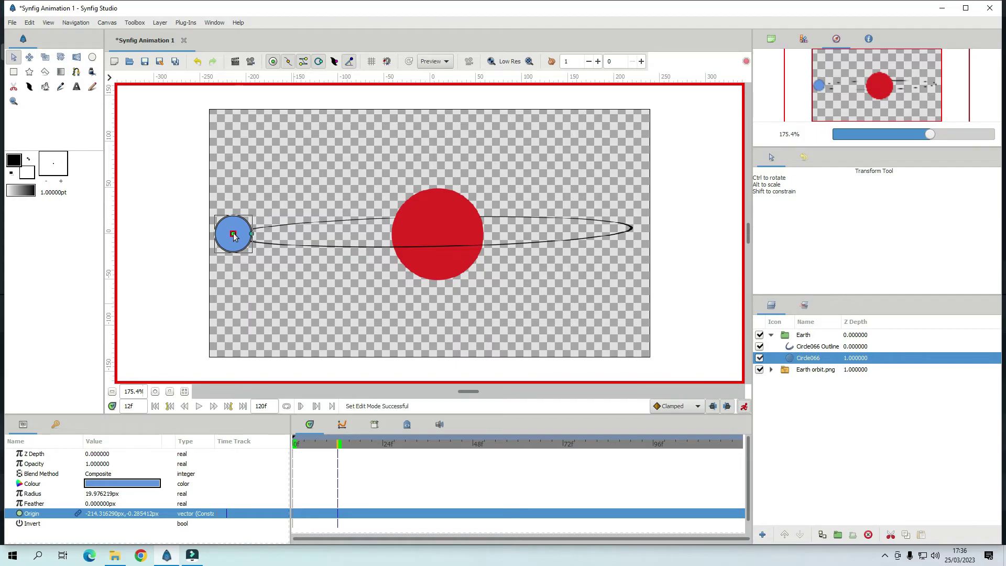
{"action": "left_click_drag", "start_coordinate": [234, 236], "coordinate": [440, 219]}
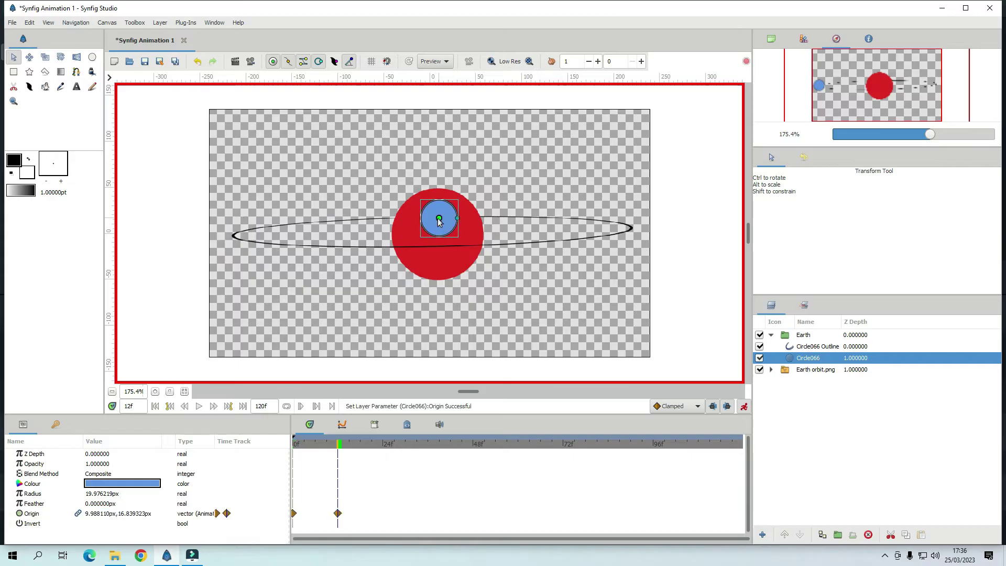
{"action": "left_click", "coordinate": [384, 445]}
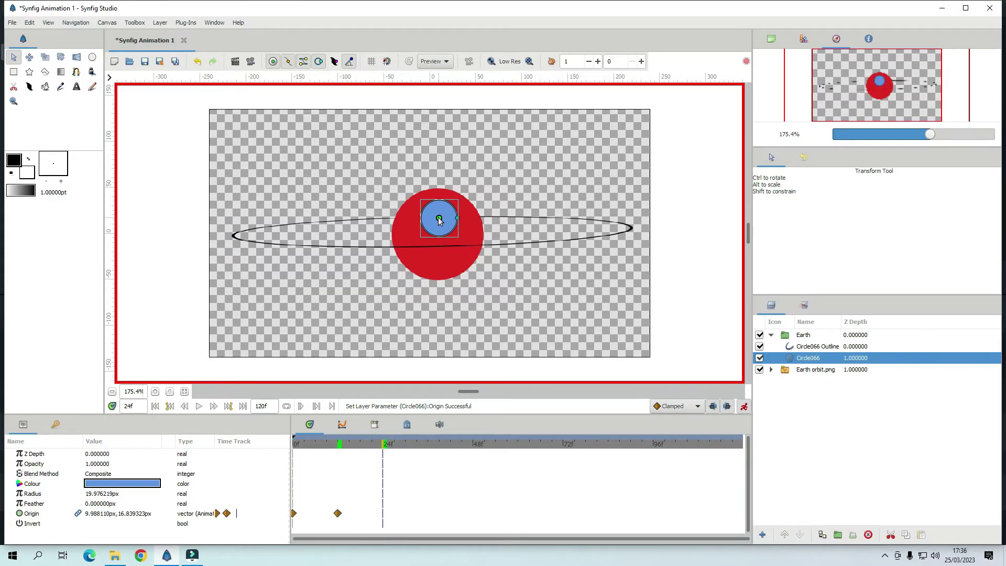
{"action": "left_click_drag", "start_coordinate": [439, 219], "coordinate": [631, 230]}
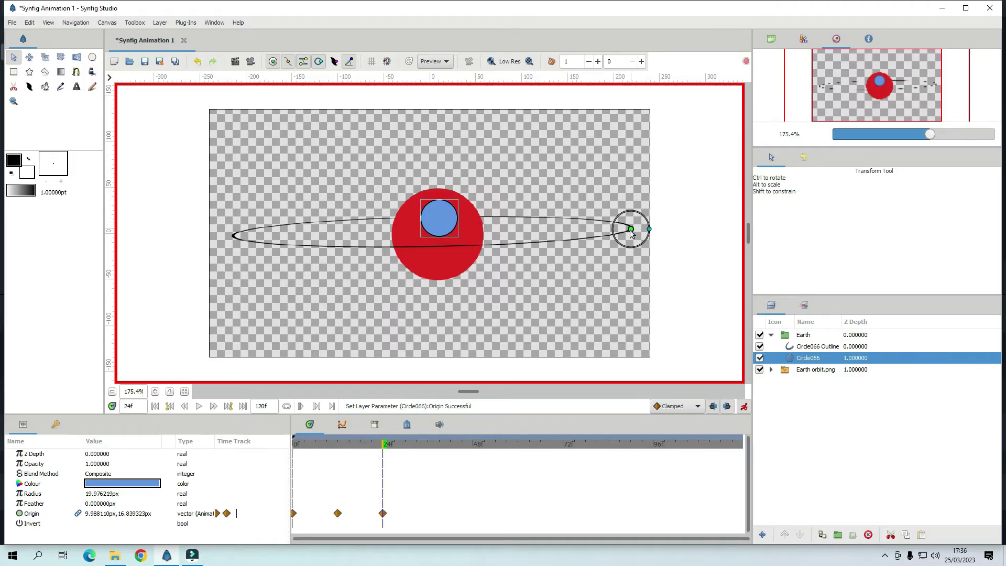
{"action": "left_click", "coordinate": [428, 442]}
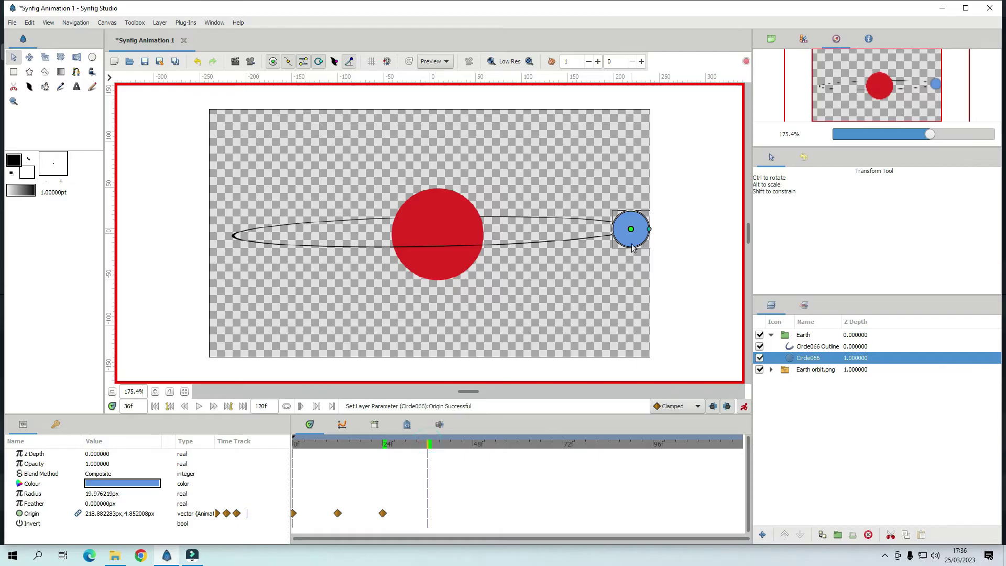
{"action": "left_click_drag", "start_coordinate": [631, 231], "coordinate": [443, 252]}
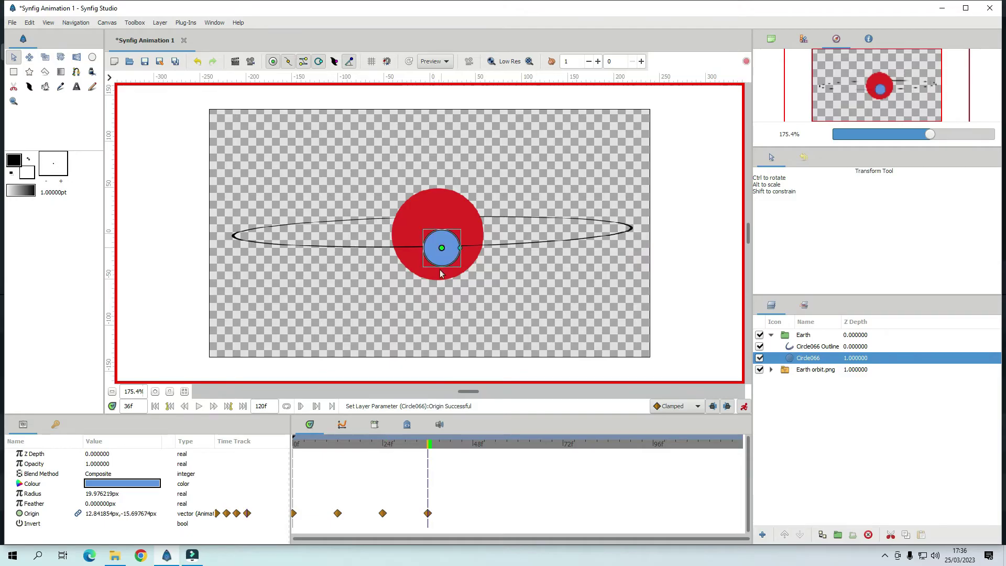
{"action": "left_click", "coordinate": [474, 445]}
{"action": "left_click_drag", "start_coordinate": [293, 513], "coordinate": [473, 513]}
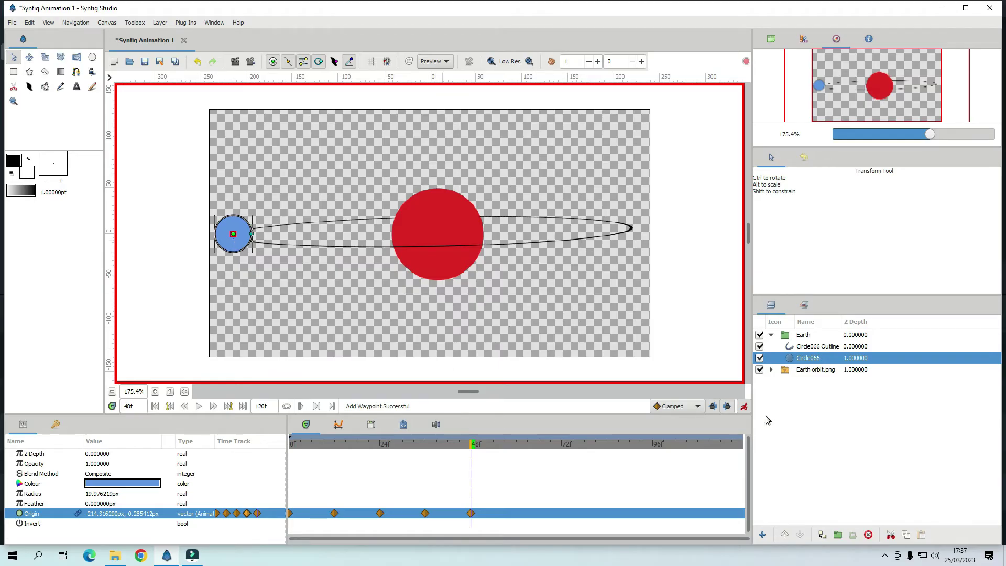
Step: Leave animate mode and play the orbit from the start, checking Earth at frame 15
{"action": "left_click", "coordinate": [744, 407]}
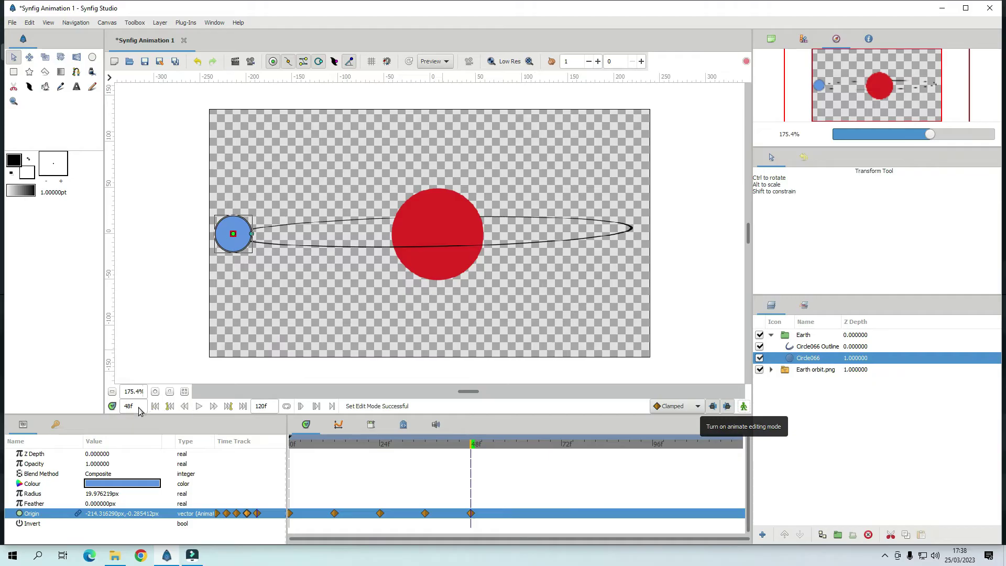
{"action": "left_click", "coordinate": [156, 407]}
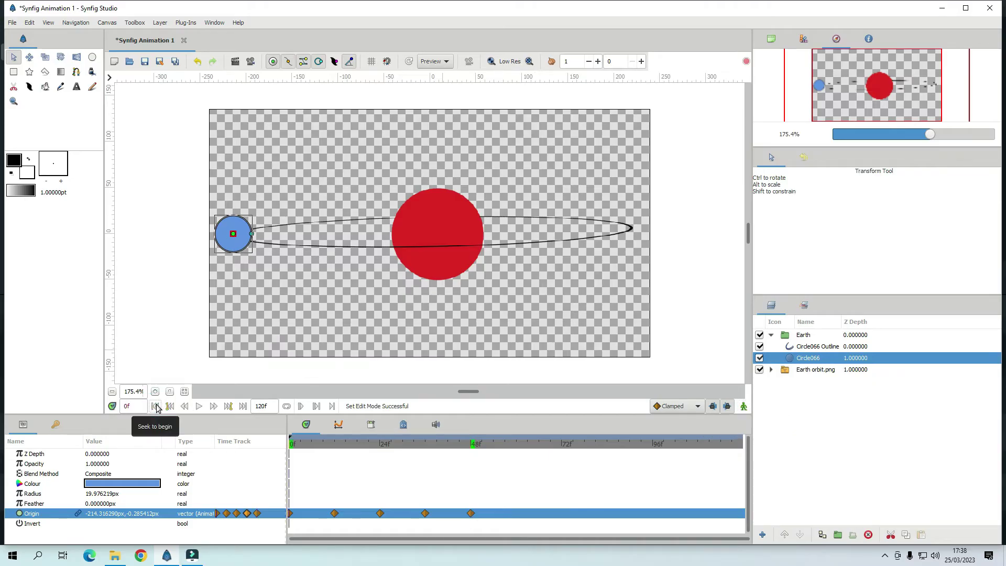
{"action": "left_click", "coordinate": [199, 406]}
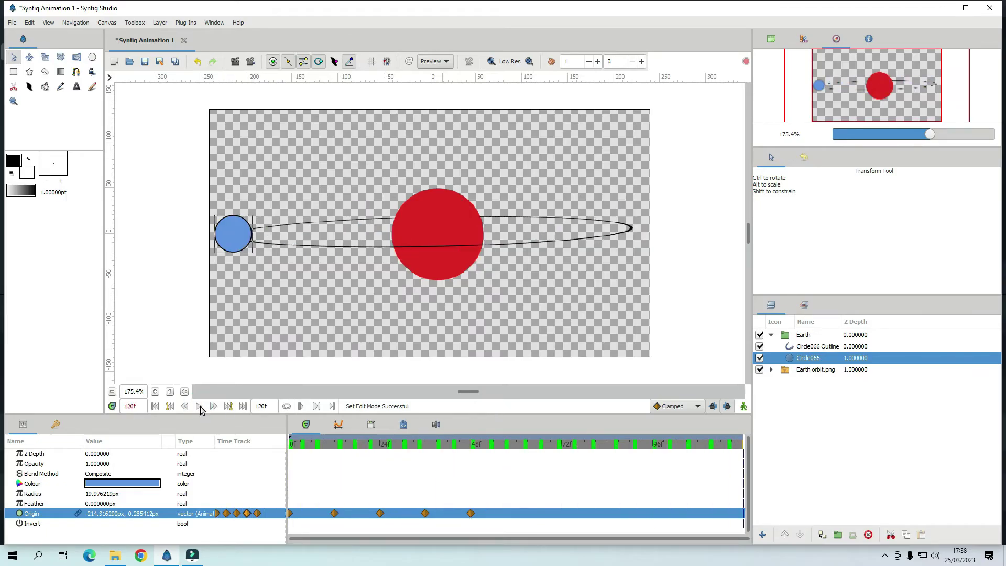
{"action": "left_click", "coordinate": [200, 408]}
{"action": "left_click", "coordinate": [200, 411]}
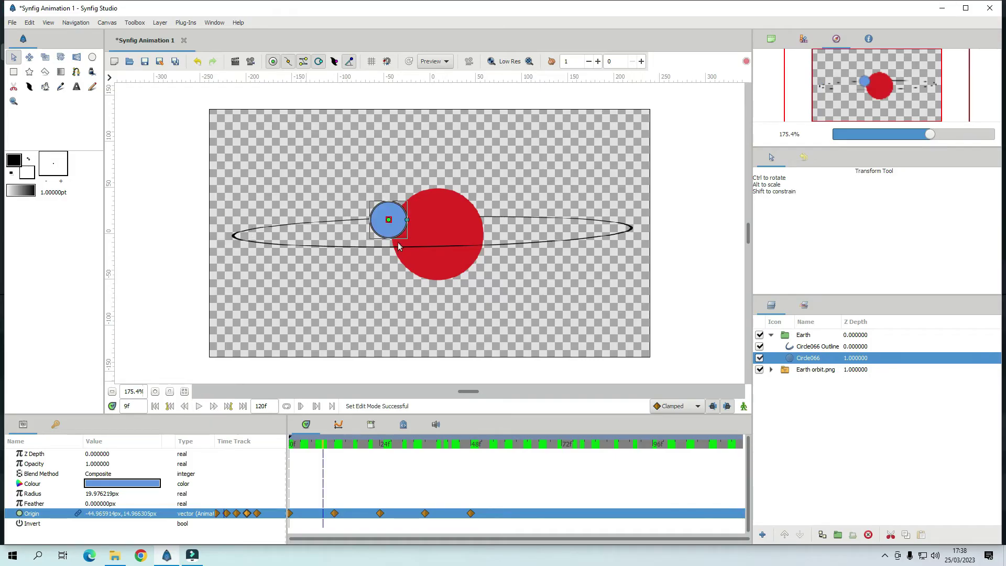
{"action": "left_click", "coordinate": [347, 444]}
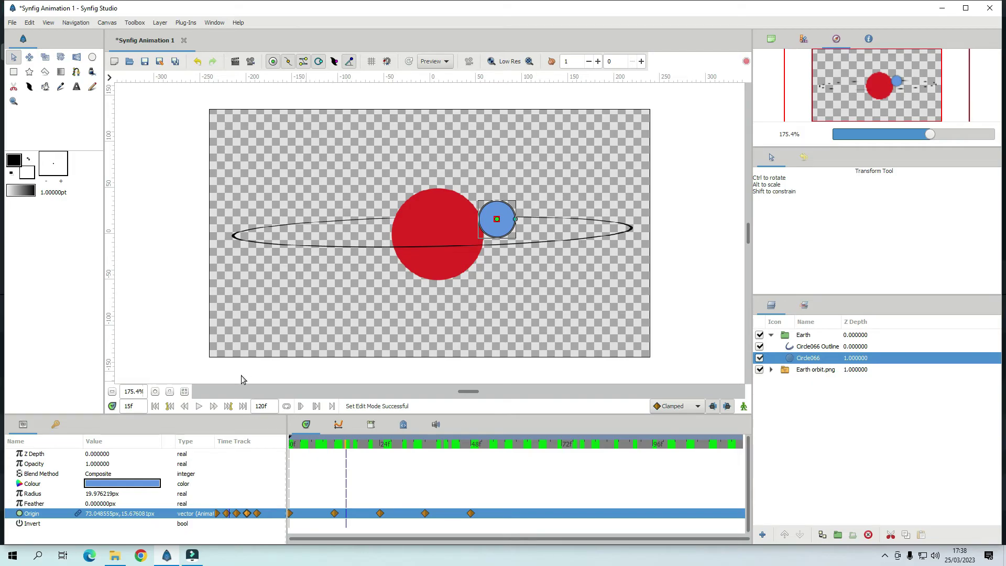
{"action": "left_click", "coordinate": [155, 406]}
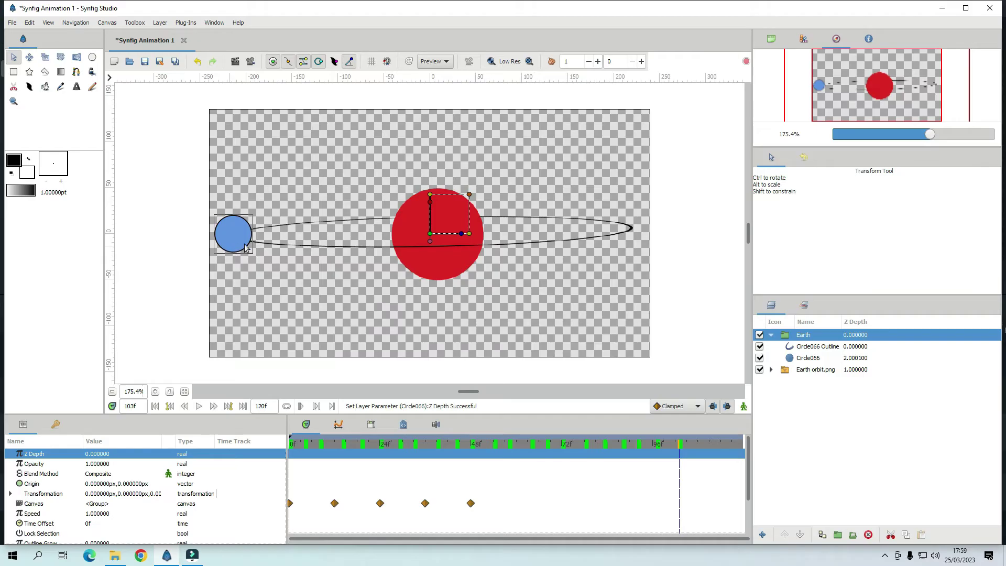
Step: Set the Earth group's Z Depth to 1 and place Earth on the Sun's centre
{"action": "left_click", "coordinate": [770, 335]}
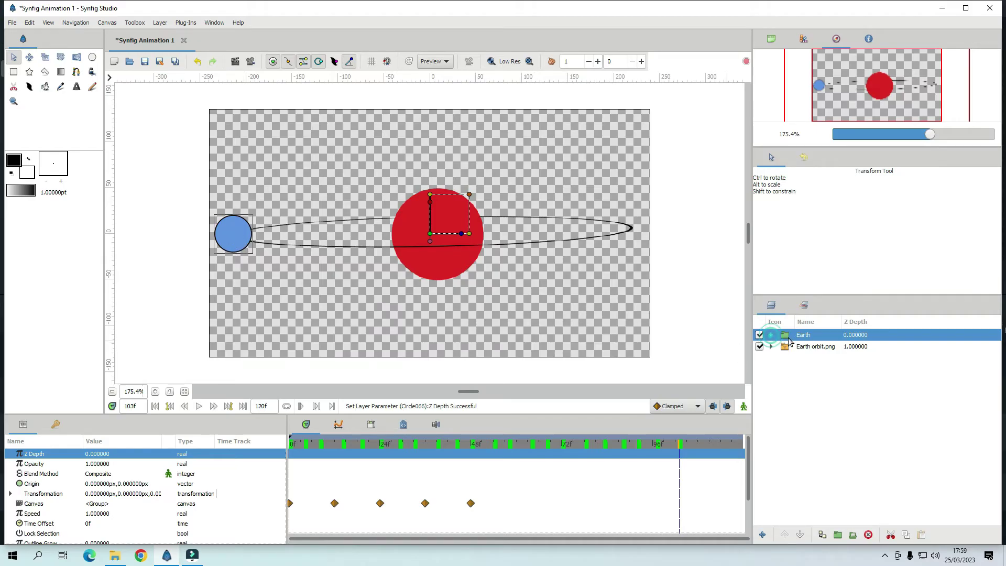
{"action": "left_click", "coordinate": [97, 454]}
{"action": "type", "text": "1"}
{"action": "key", "text": "Return"}
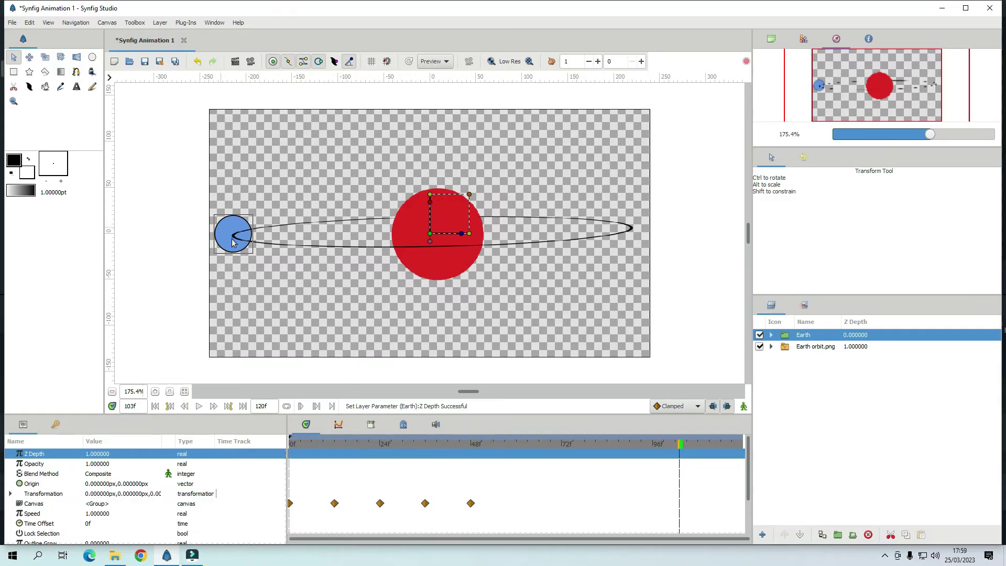
{"action": "left_click_drag", "start_coordinate": [429, 233], "coordinate": [444, 249]}
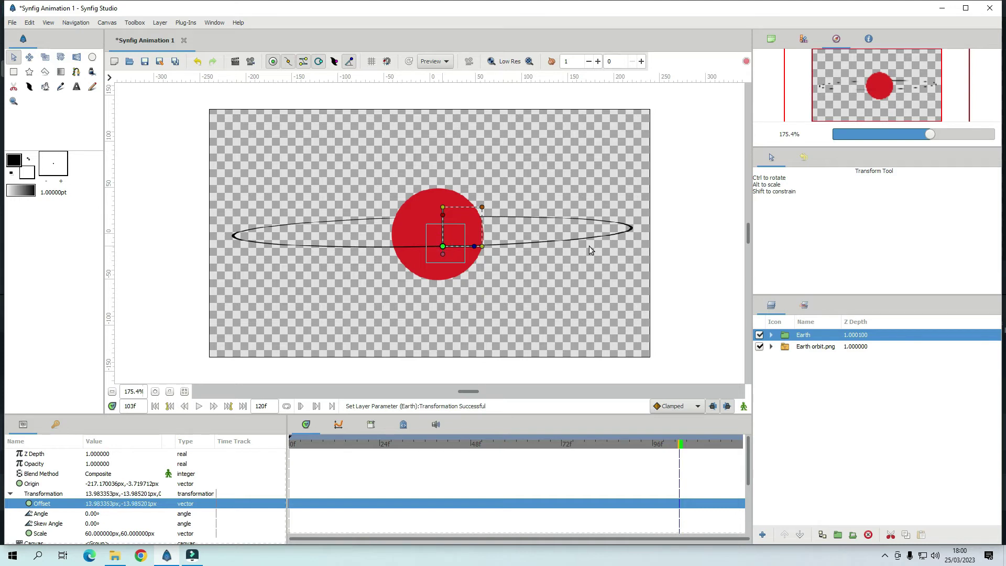
{"action": "left_click", "coordinate": [155, 406]}
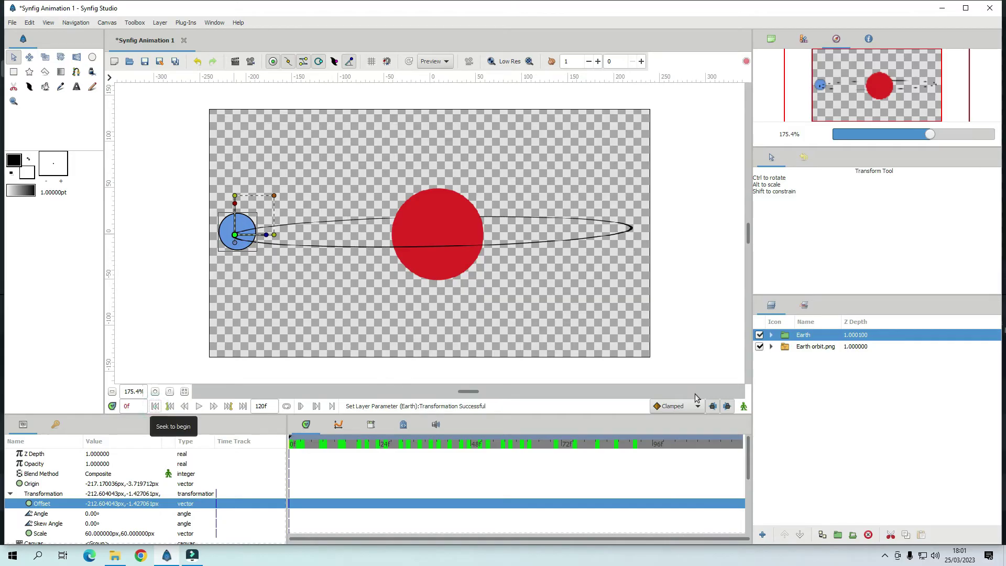
Step: With animate mode on, add a keyframe at 24f in the Keyframes panel
{"action": "left_click", "coordinate": [743, 406]}
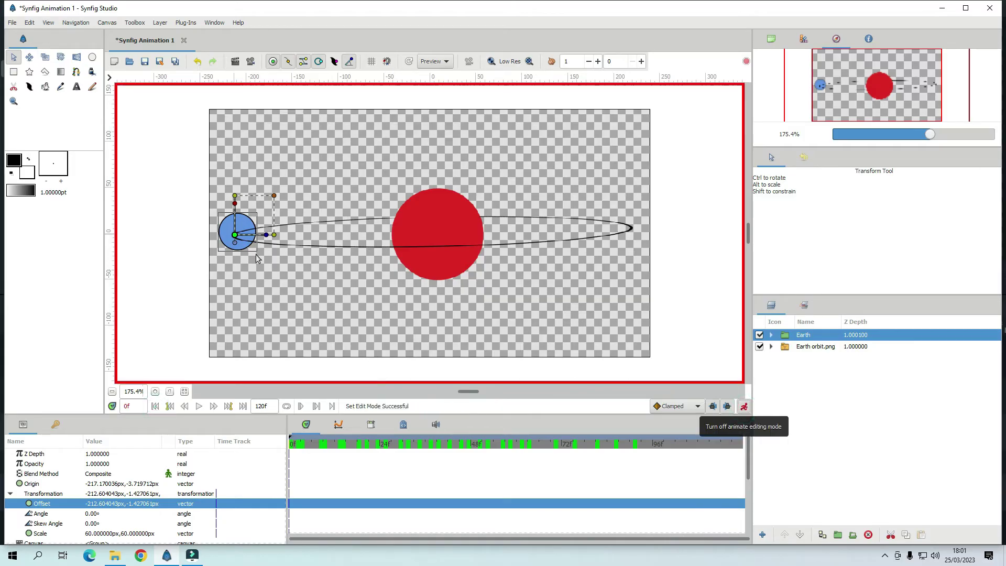
{"action": "key", "text": "ctrl+shift+period"}
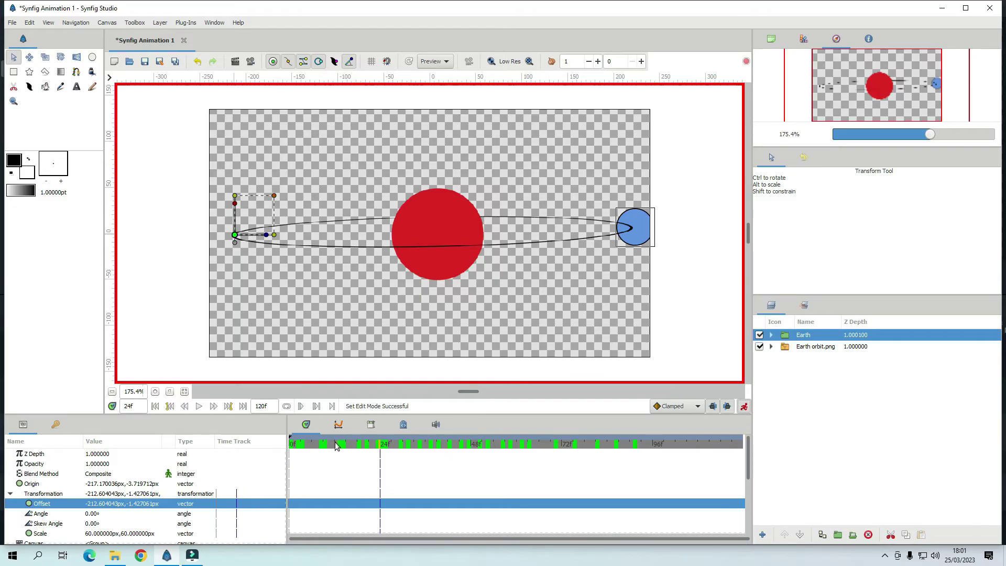
{"action": "left_click", "coordinate": [335, 445]}
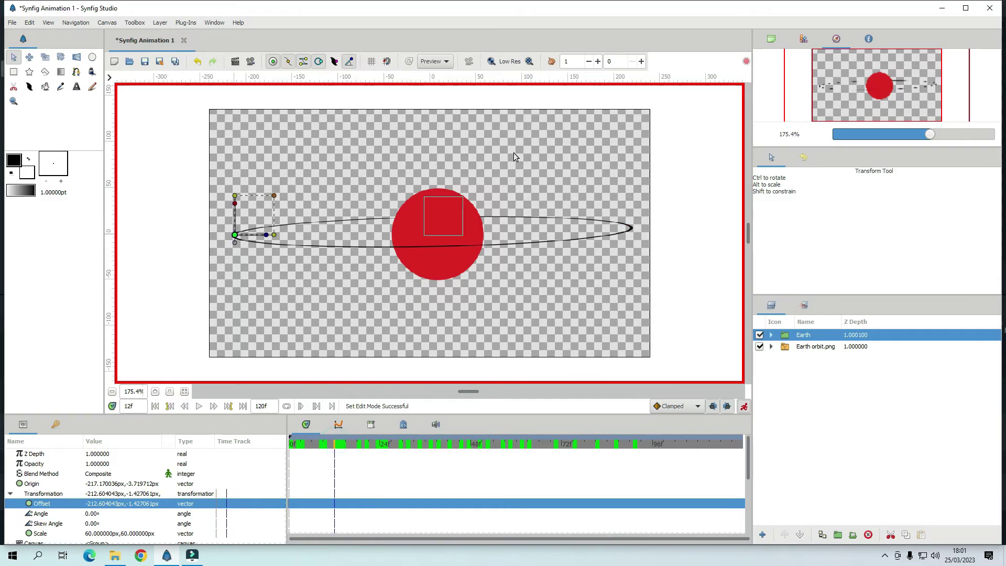
{"action": "left_click", "coordinate": [381, 447]}
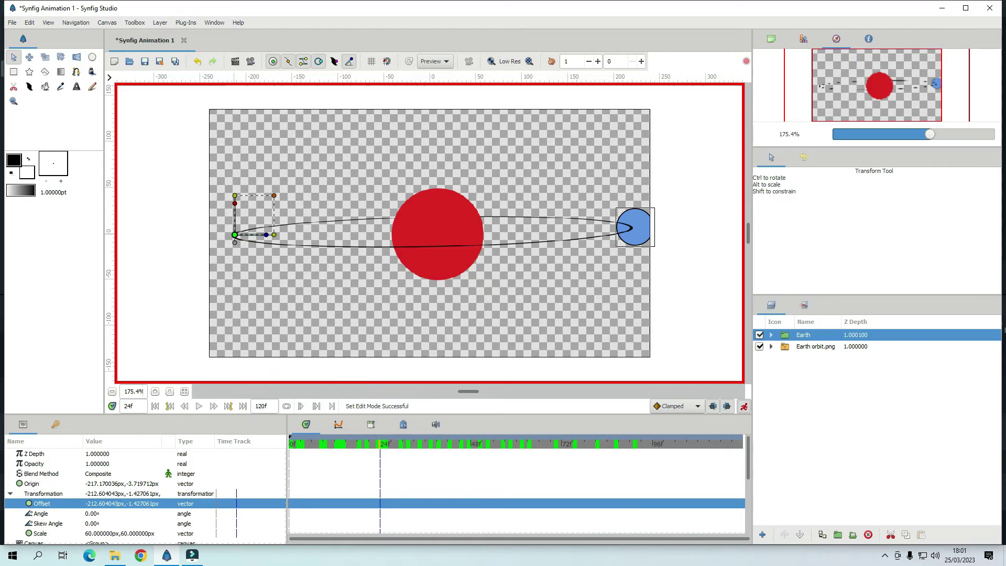
{"action": "left_click", "coordinate": [57, 426]}
{"action": "left_click", "coordinate": [14, 535]}
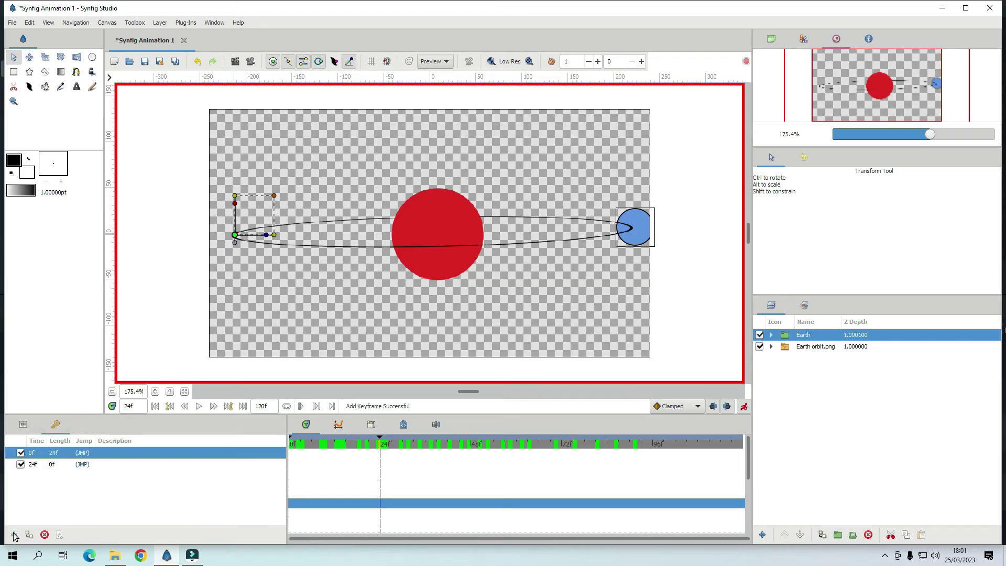
{"action": "left_click", "coordinate": [391, 444]}
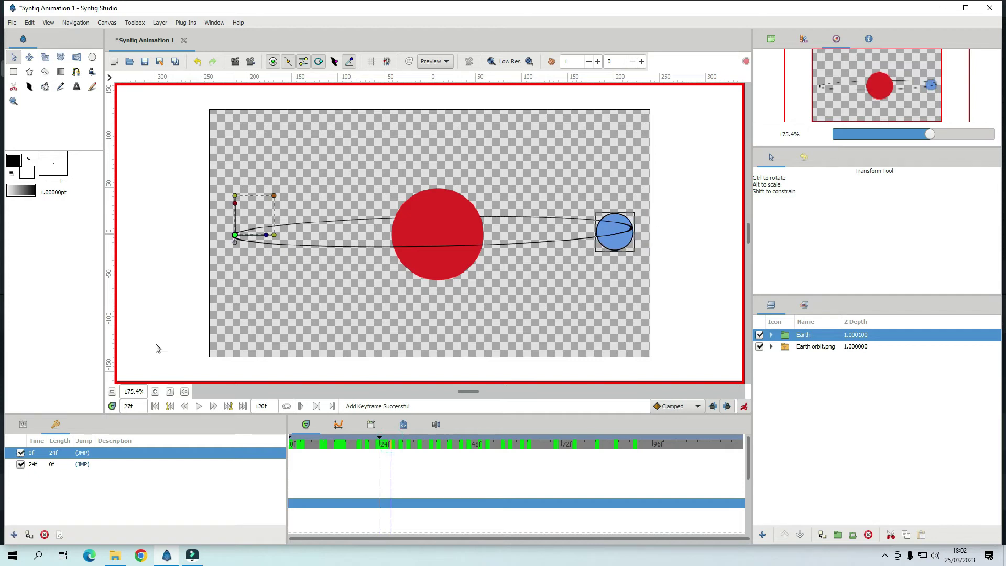
{"action": "left_click", "coordinate": [23, 424]}
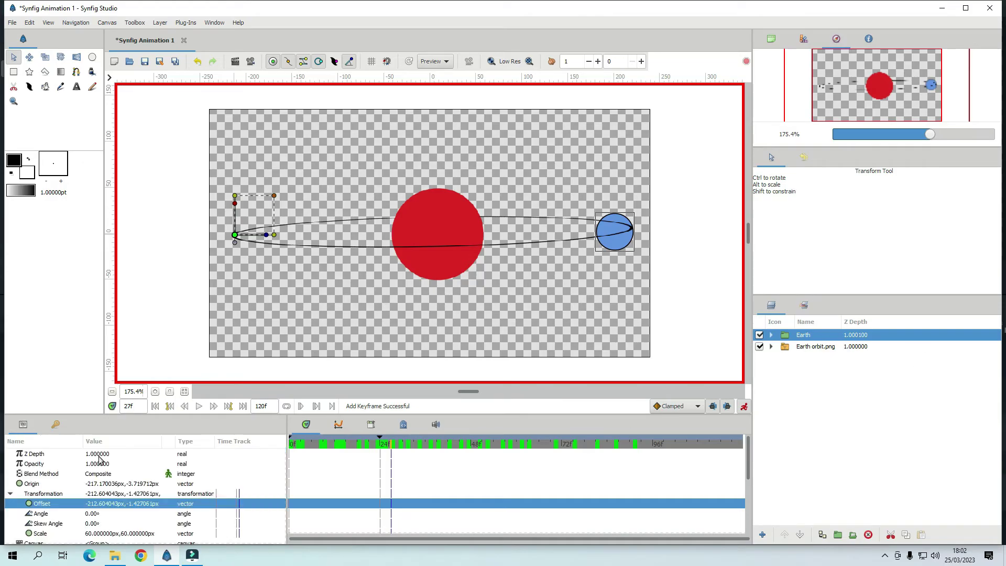
Step: At 27f set the Earth's Z Depth to 0, then check frames 36 and 48
{"action": "left_click", "coordinate": [99, 454]}
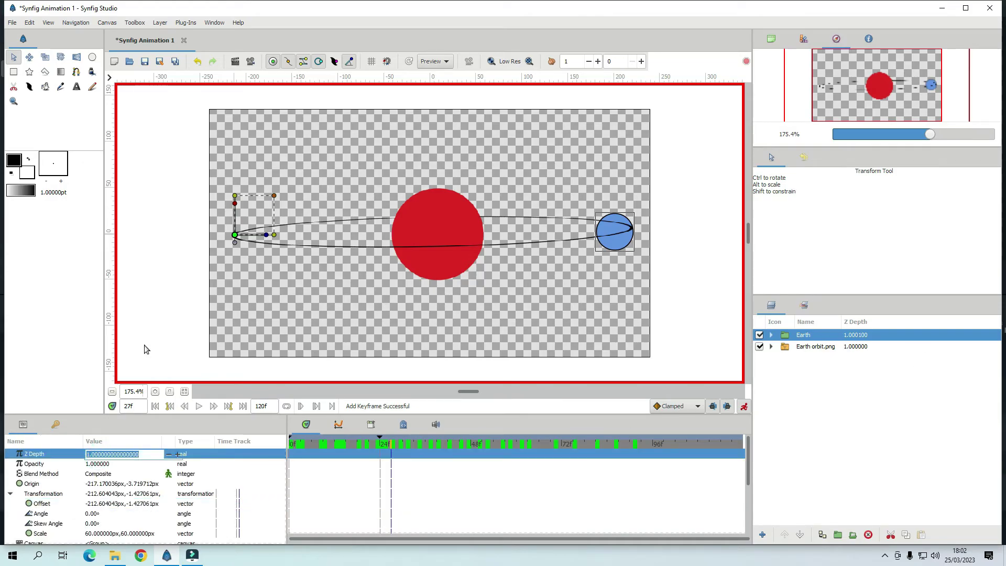
{"action": "type", "text": "0"}
{"action": "key", "text": "Return"}
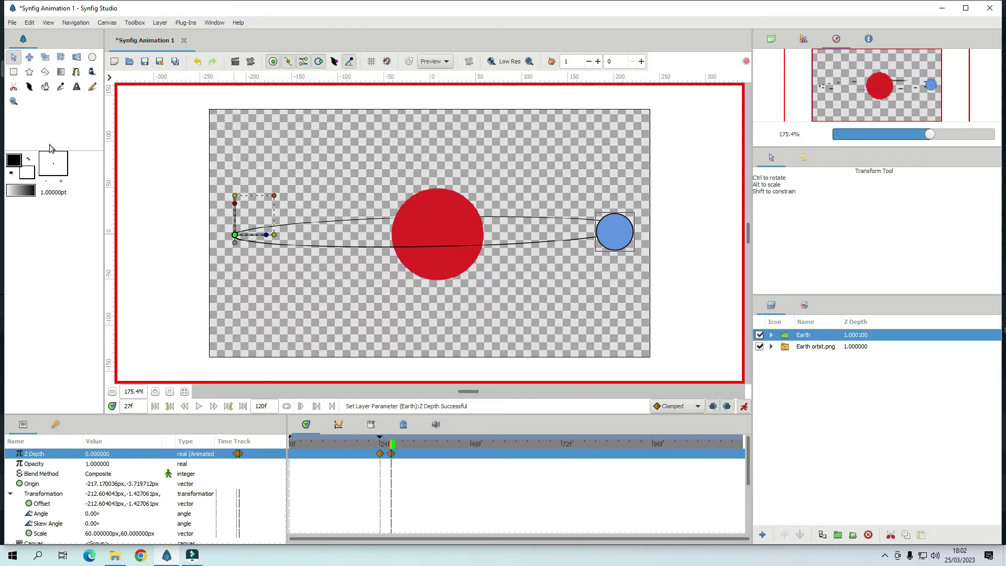
{"action": "left_click", "coordinate": [426, 444]}
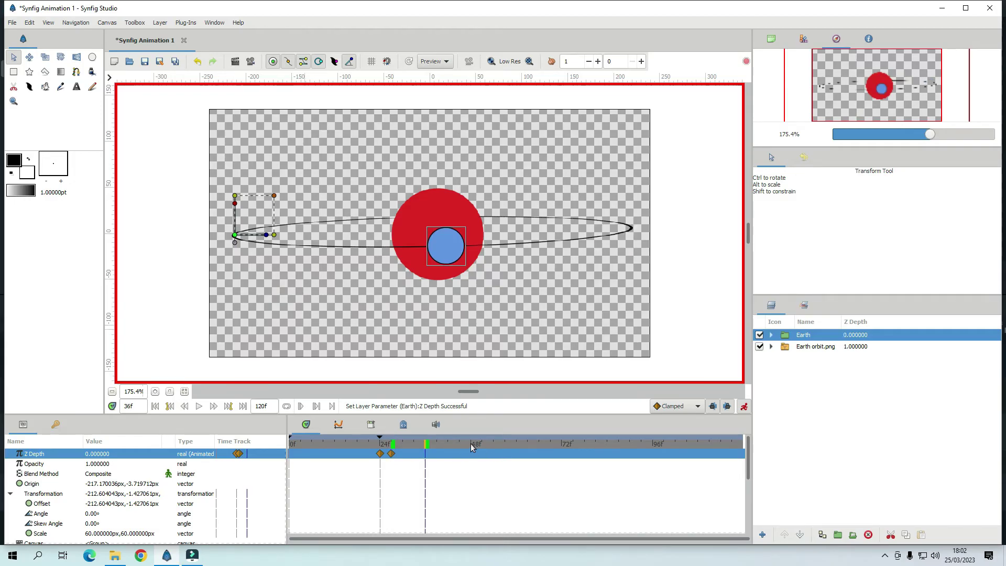
{"action": "left_click", "coordinate": [471, 445]}
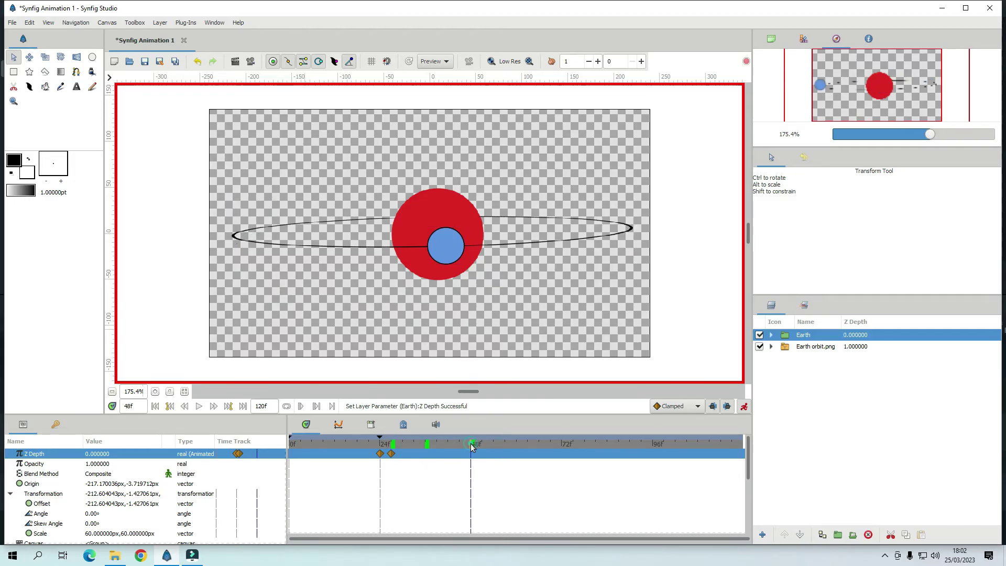
Step: Play and stop the orbit preview, return to frame 0, and leave animate mode
{"action": "left_click", "coordinate": [198, 407]}
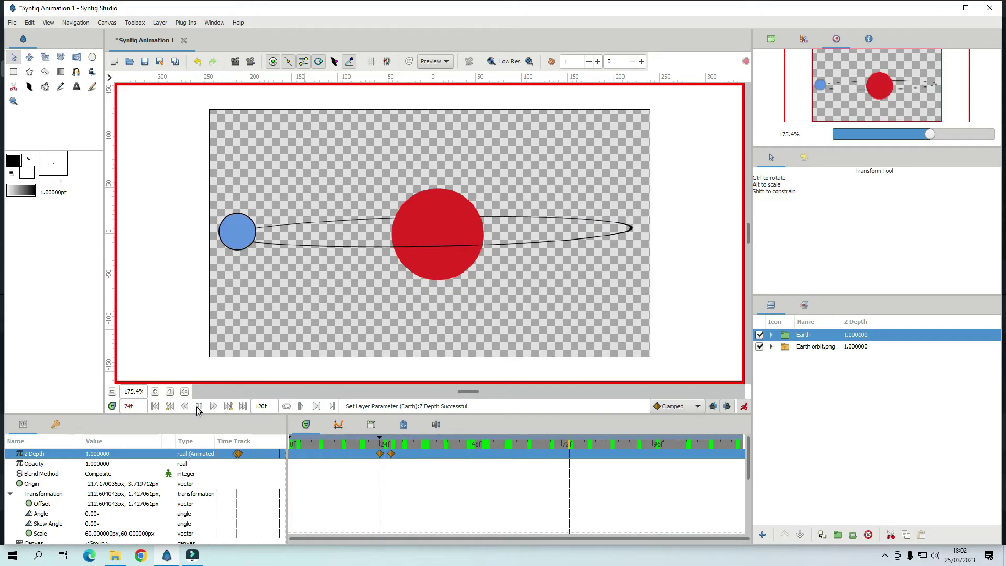
{"action": "left_click", "coordinate": [199, 407]}
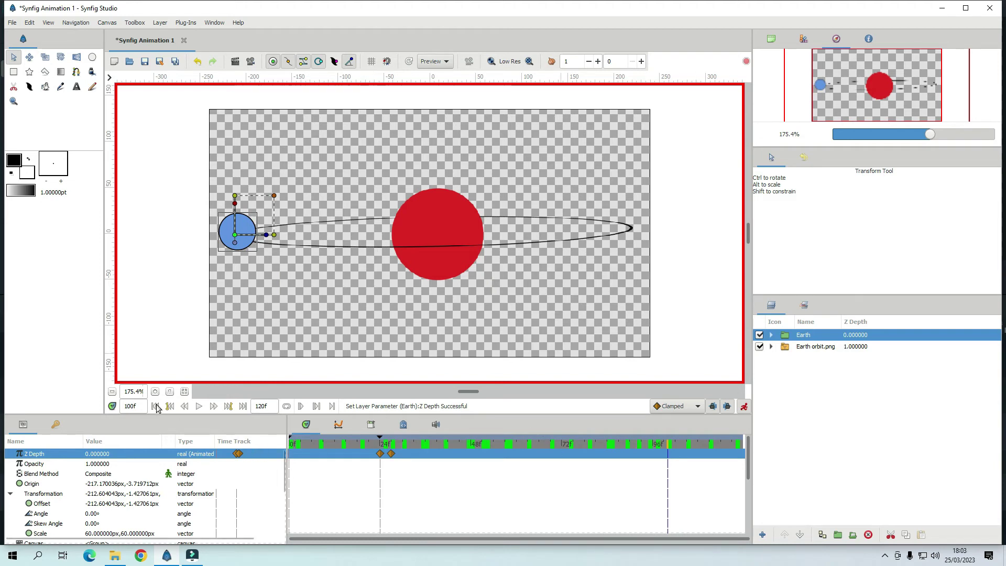
{"action": "left_click", "coordinate": [155, 406]}
{"action": "left_click", "coordinate": [743, 406]}
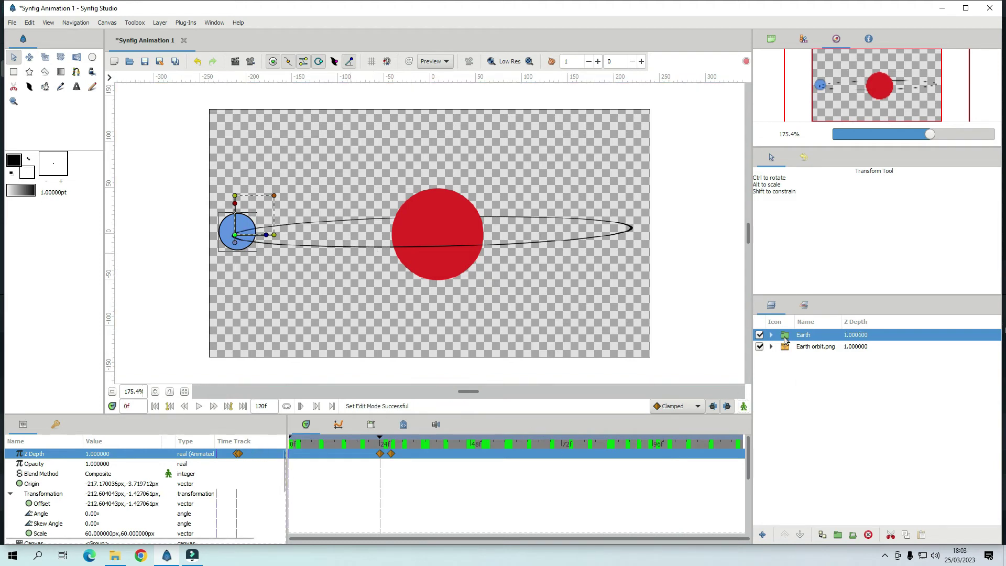
Step: Add a Time Loop layer above the Earth group
{"action": "right_click", "coordinate": [881, 337]}
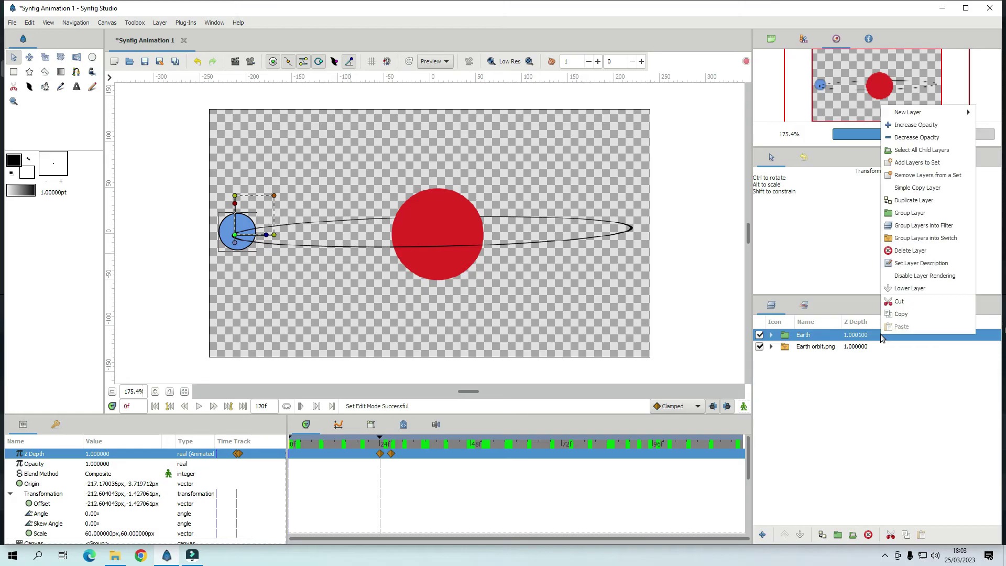
{"action": "mouse_move", "coordinate": [893, 116]}
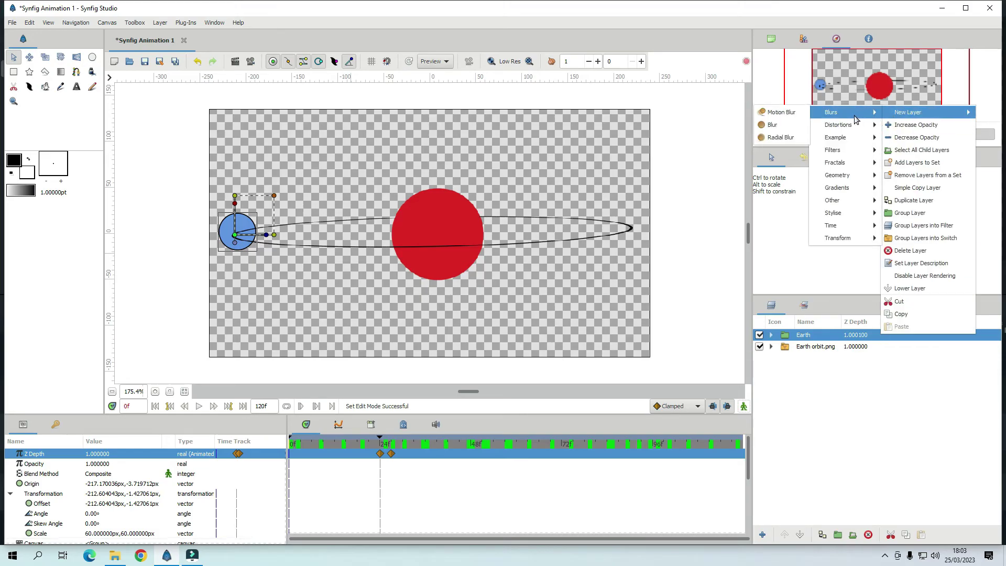
{"action": "mouse_move", "coordinate": [835, 230]}
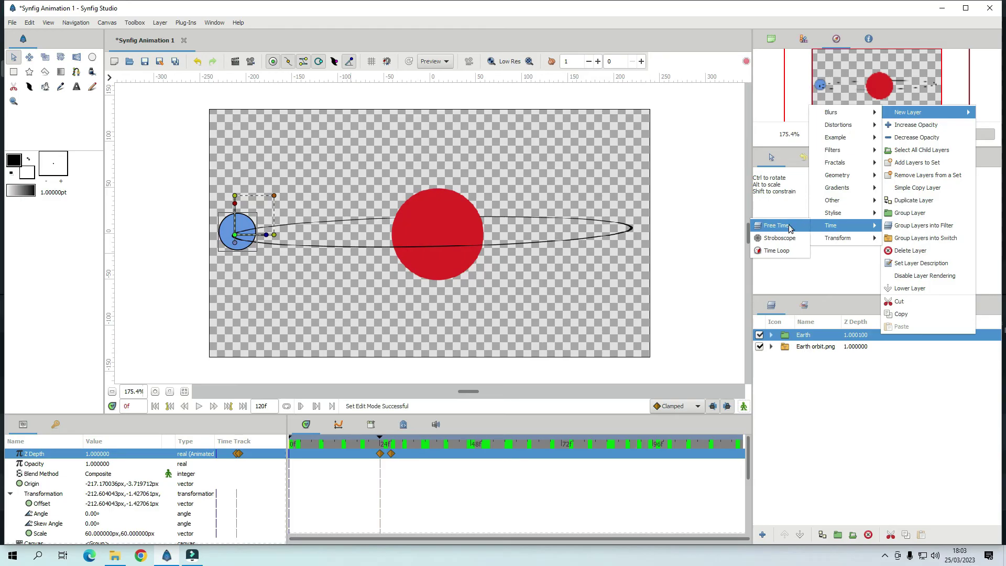
{"action": "left_click", "coordinate": [776, 252]}
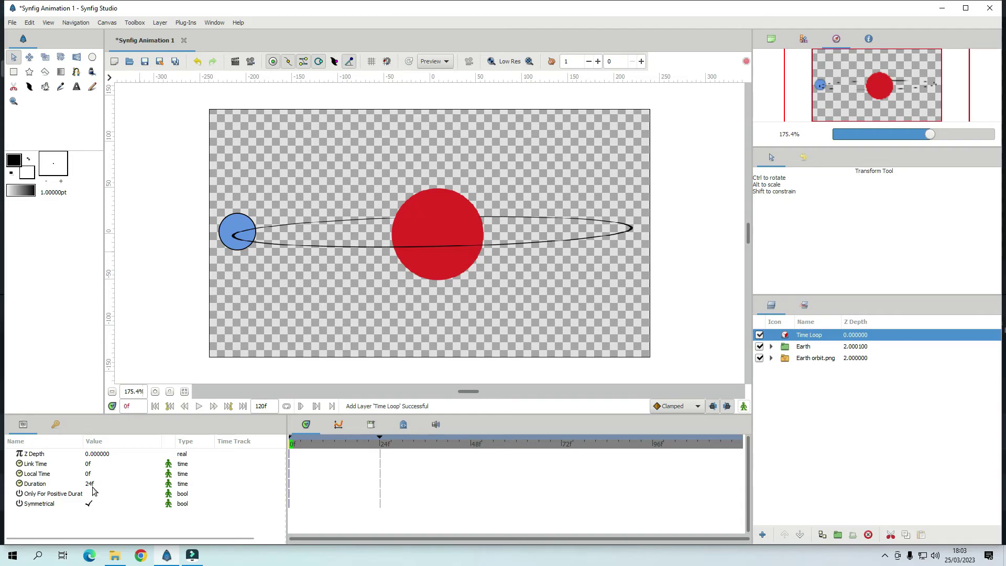
Step: Set the Time Loop's Duration to 48f and play back to check the loop
{"action": "left_click", "coordinate": [379, 478]}
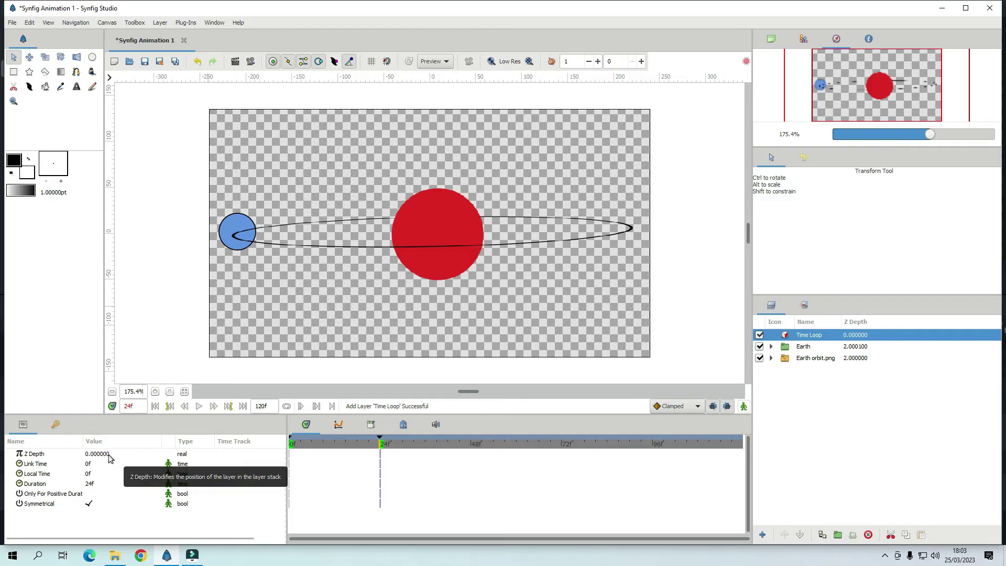
{"action": "key", "text": "End"}
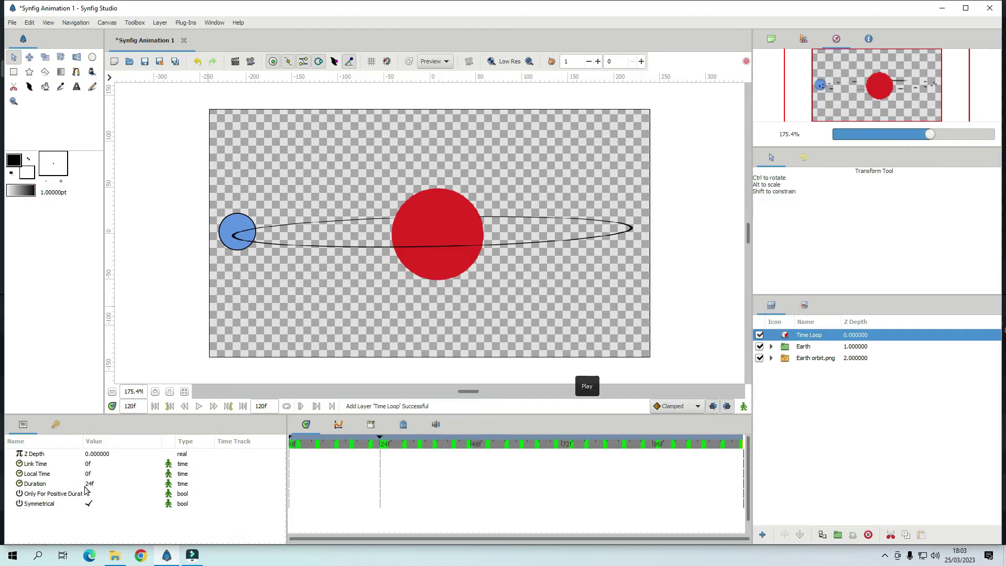
{"action": "left_click", "coordinate": [155, 406]}
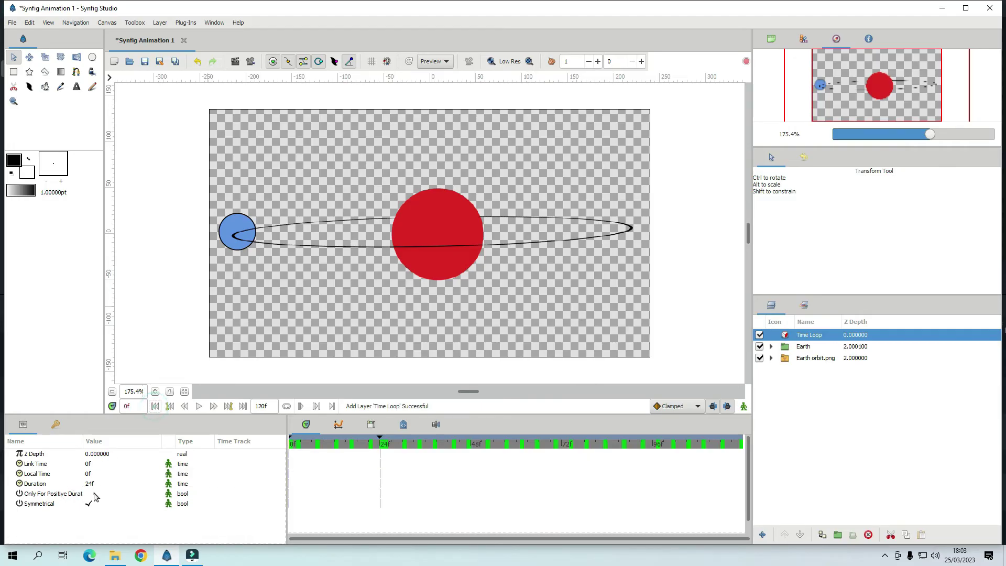
{"action": "left_click", "coordinate": [87, 483]}
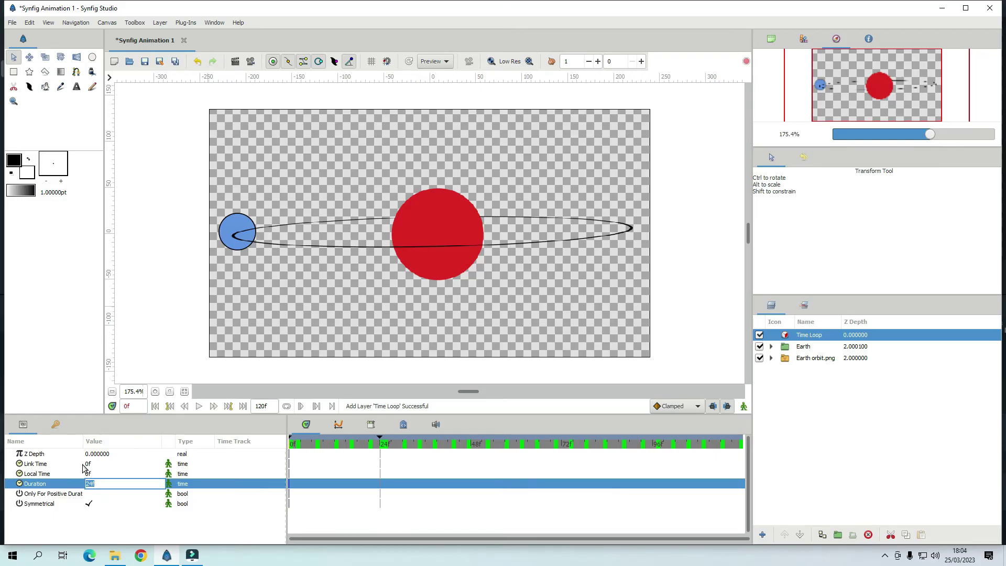
{"action": "key", "text": "Return"}
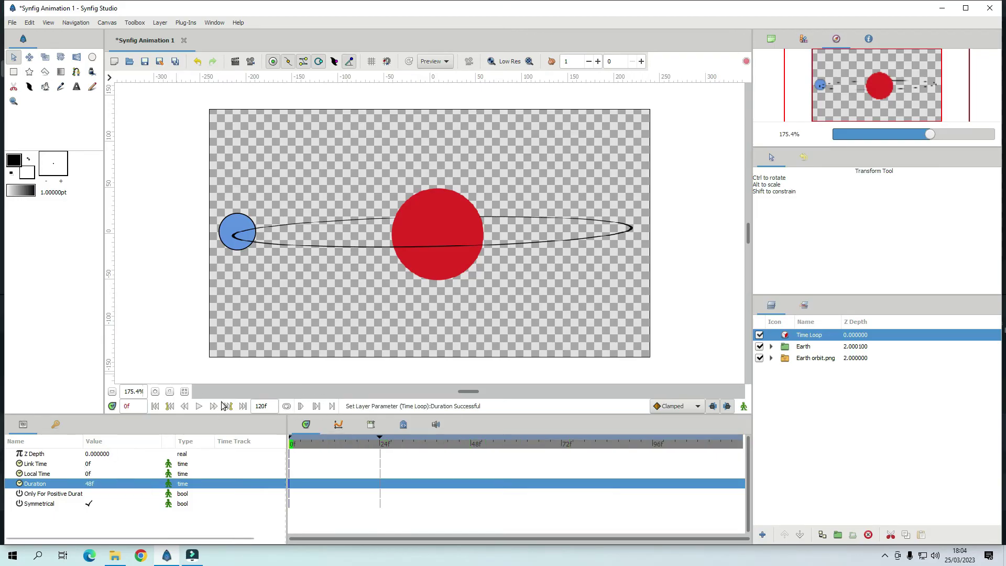
{"action": "left_click", "coordinate": [199, 407]}
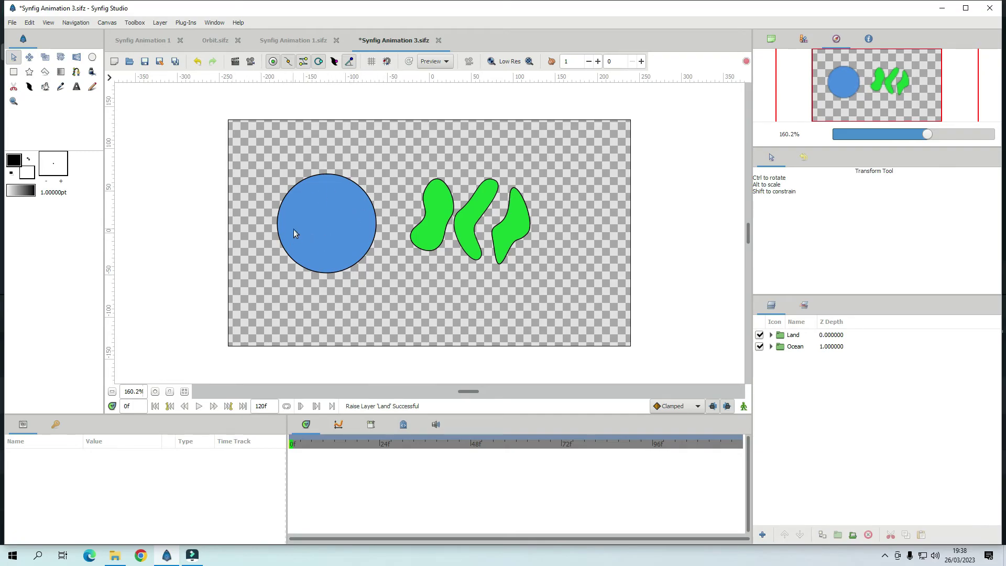
Step: Drag the Land group left to -96.875, -8.75 px over the Ocean circle
{"action": "left_click", "coordinate": [771, 346]}
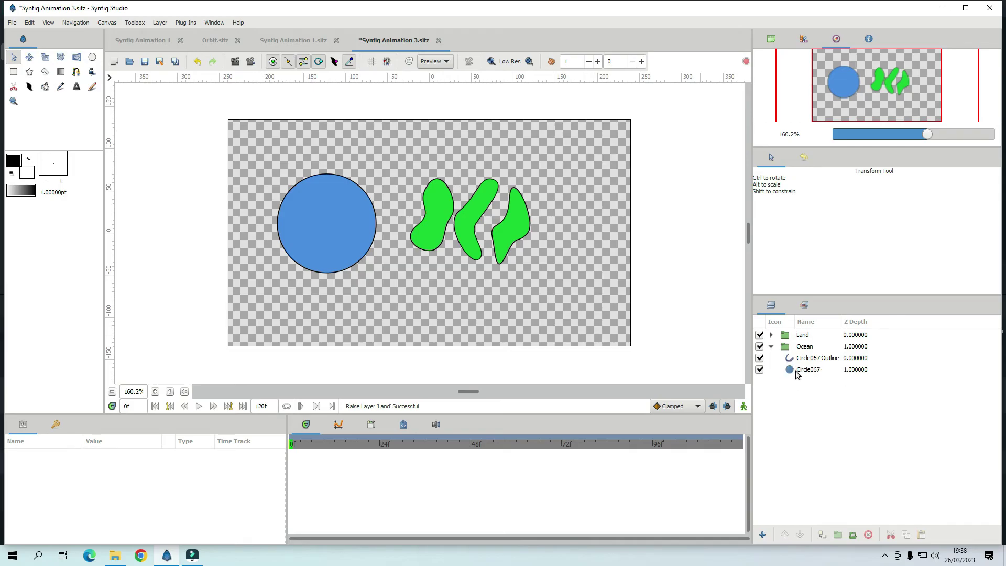
{"action": "left_click", "coordinate": [773, 350]}
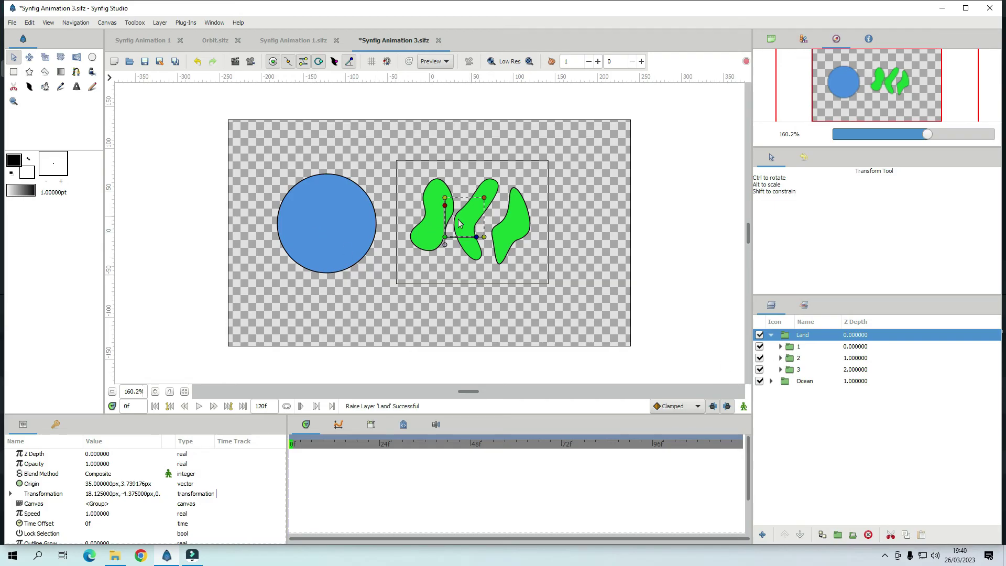
{"action": "left_click", "coordinate": [781, 369]}
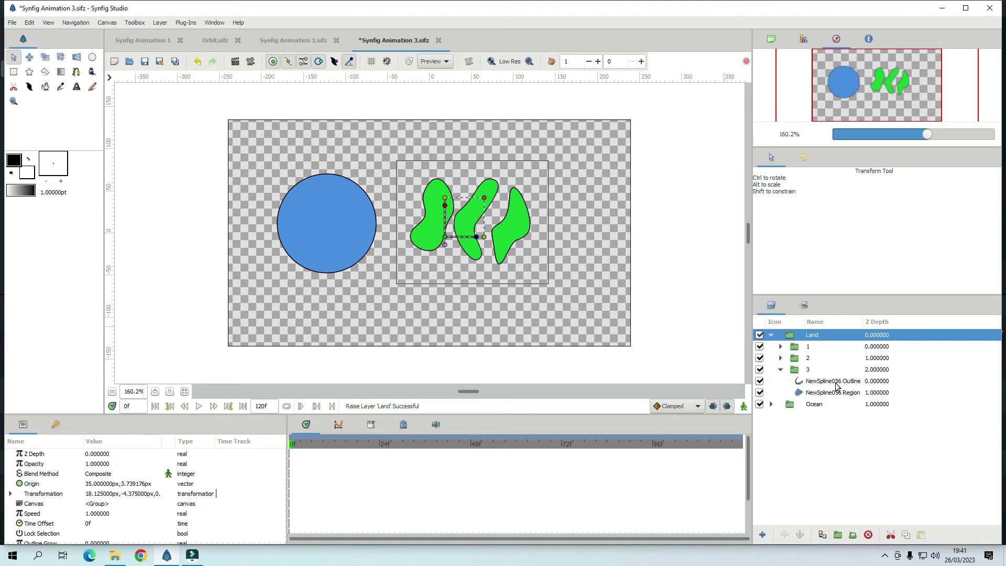
{"action": "left_click", "coordinate": [791, 370]}
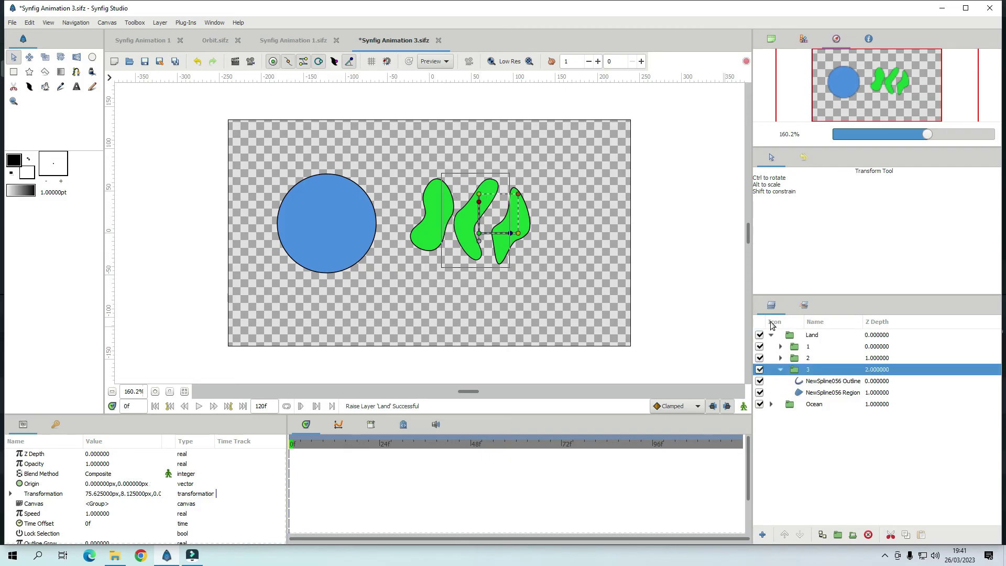
{"action": "left_click", "coordinate": [772, 337]}
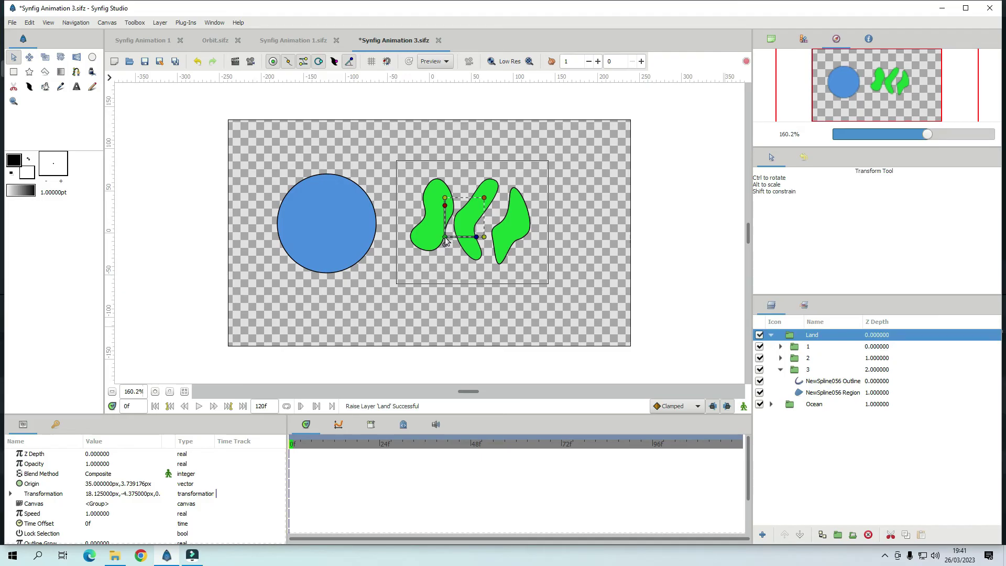
{"action": "left_click_drag", "start_coordinate": [447, 241], "coordinate": [349, 244]}
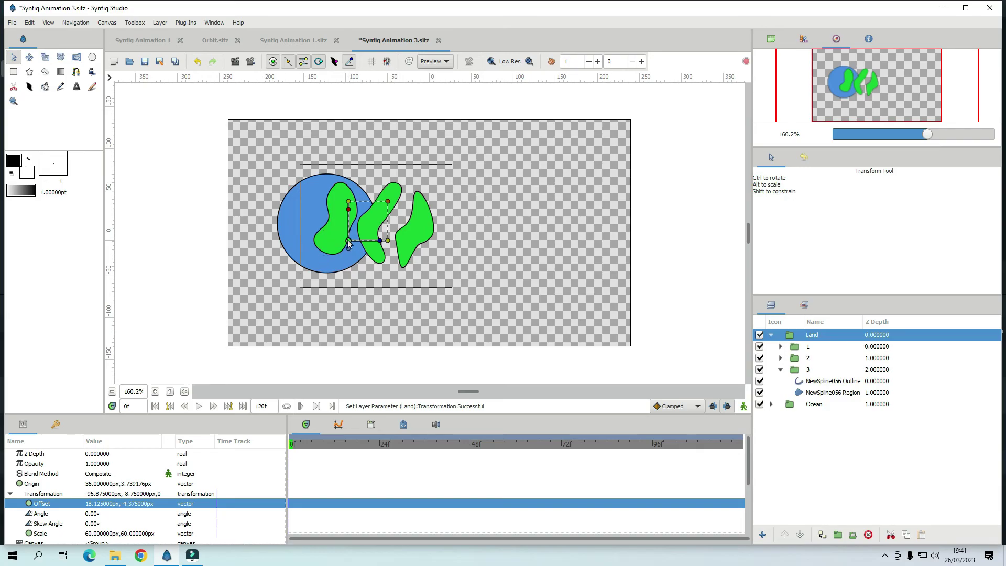
Step: Set the Land group's Blend Method to Onto so land shows only inside the ocean circle
{"action": "left_click", "coordinate": [791, 334]}
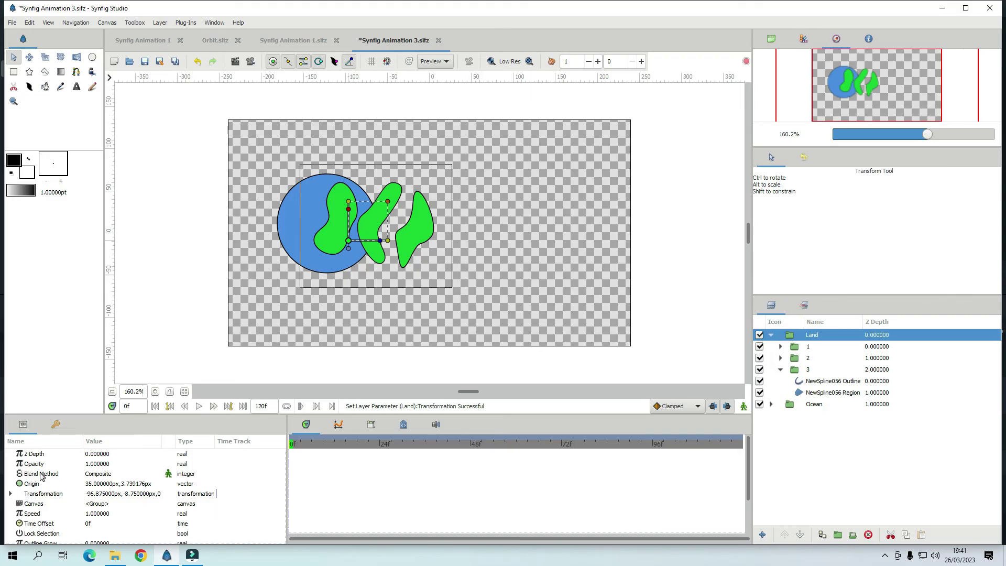
{"action": "left_click", "coordinate": [96, 474]}
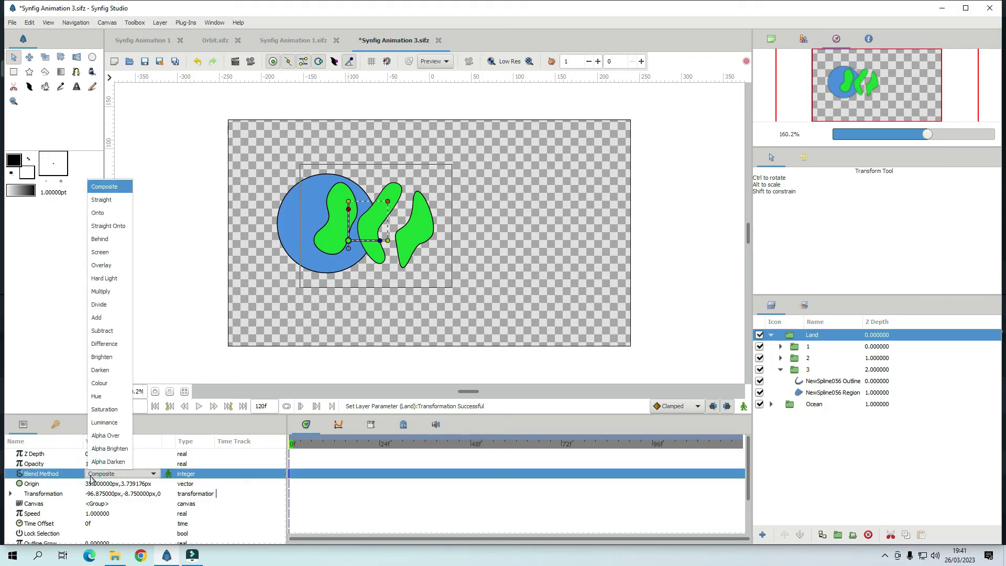
{"action": "left_click", "coordinate": [100, 213]}
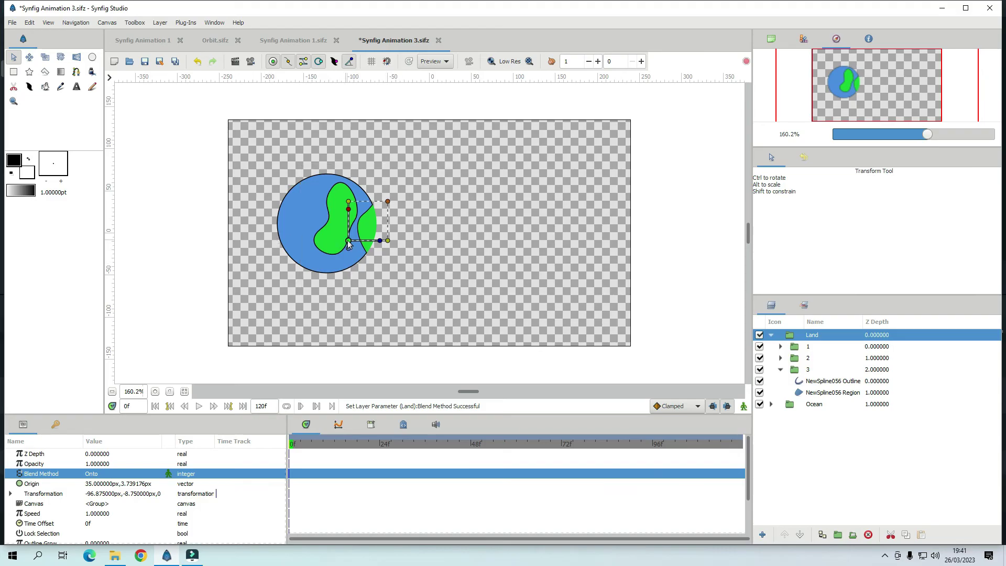
Step: Shift the continents toward the globe's right edge, collapse Land and also select Ocean
{"action": "mouse_move", "coordinate": [340, 244]}
{"action": "left_mouse_down"}
{"action": "mouse_move", "coordinate": [307, 246]}
{"action": "mouse_move", "coordinate": [327, 241]}
{"action": "left_mouse_up"}
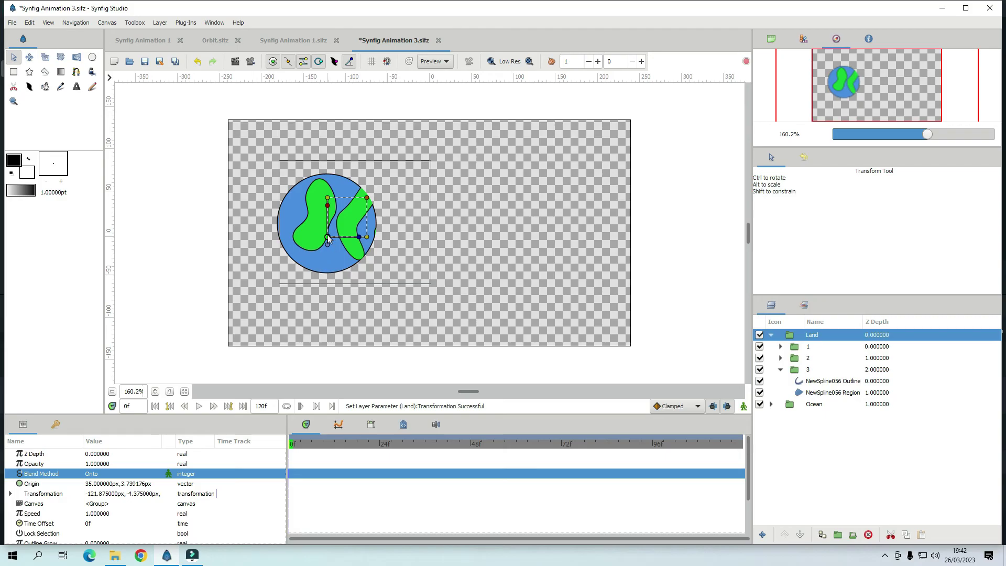
{"action": "left_click_drag", "start_coordinate": [328, 239], "coordinate": [376, 240]}
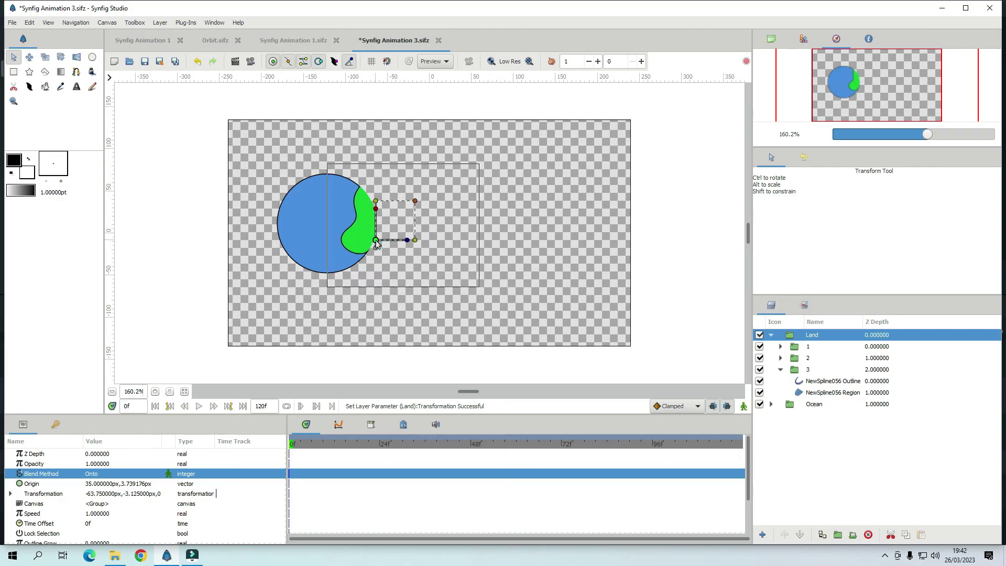
{"action": "left_click", "coordinate": [771, 336]}
{"action": "left_click", "coordinate": [891, 351], "text": "shift"}
Step: Group Land and Ocean, shrink the globe, move it left, and enable animate mode
{"action": "left_click", "coordinate": [837, 535]}
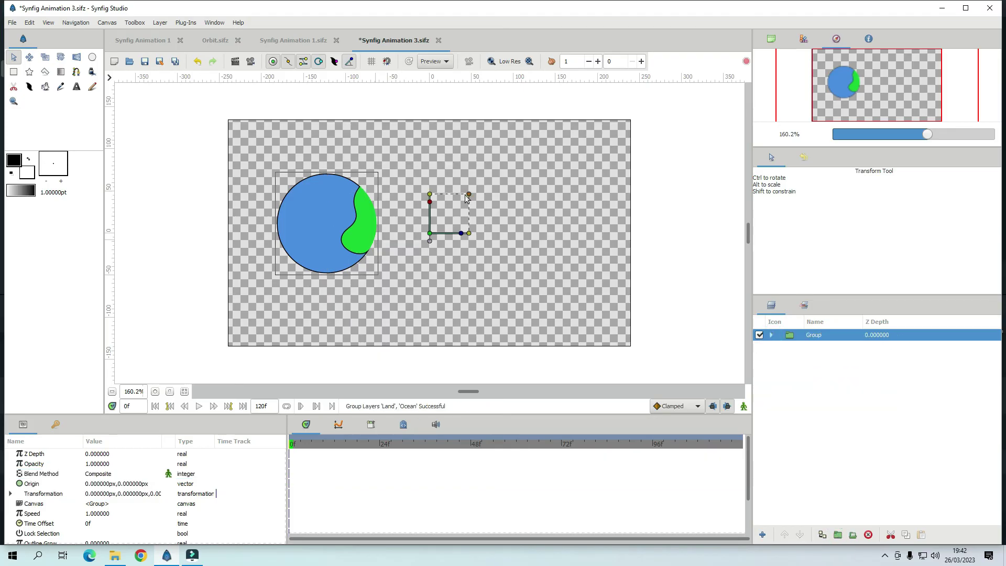
{"action": "left_click_drag", "start_coordinate": [465, 195], "coordinate": [454, 212]}
{"action": "left_click_drag", "start_coordinate": [388, 242], "coordinate": [323, 250]}
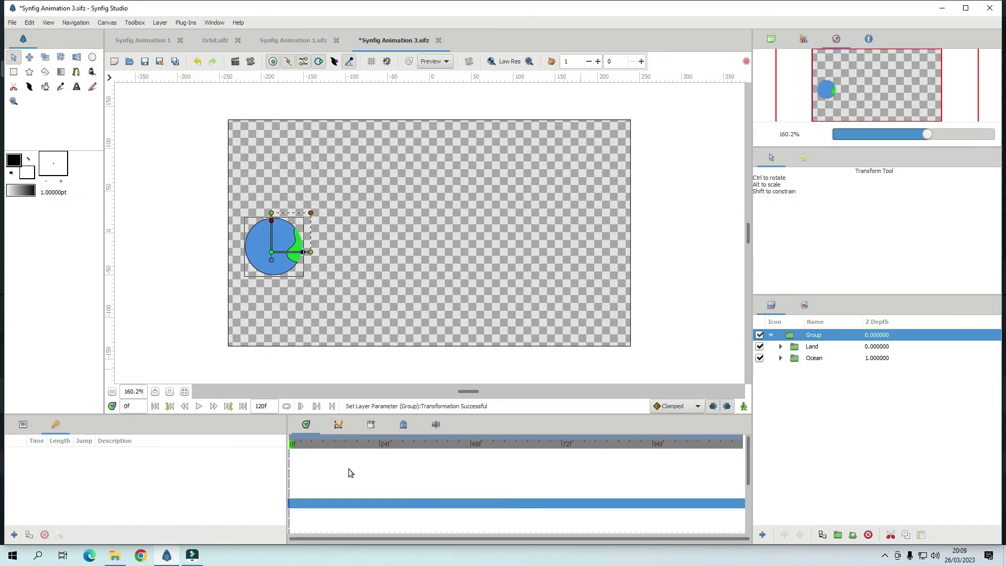
{"action": "left_click", "coordinate": [744, 407]}
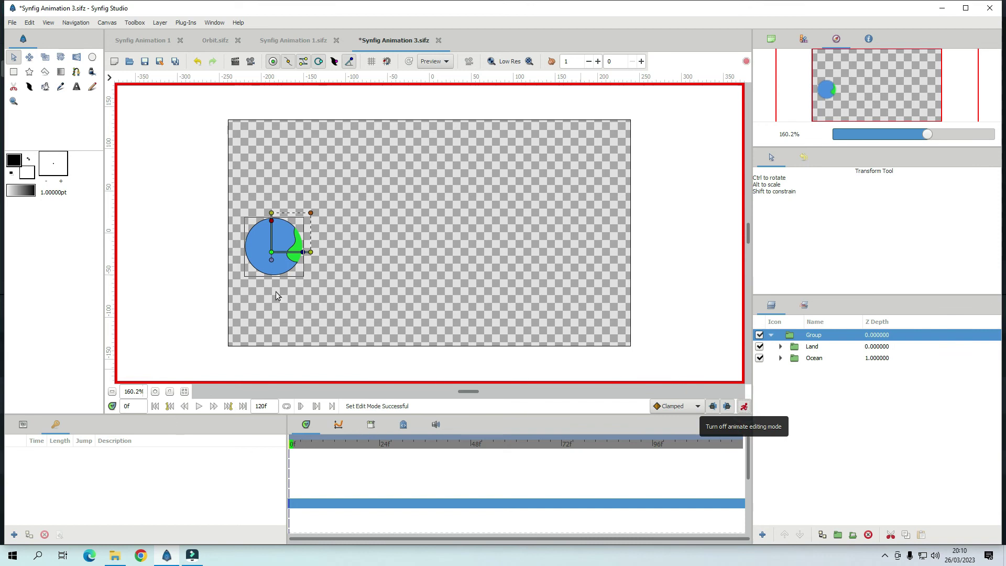
Step: At frame 24, move the Earth toward the centre and slide the continents left
{"action": "left_click", "coordinate": [379, 444]}
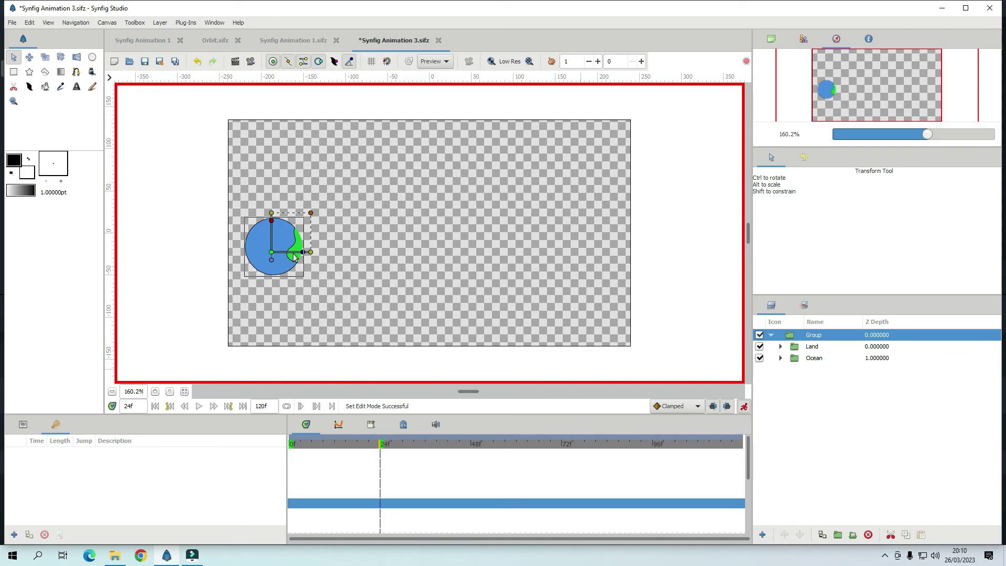
{"action": "left_click_drag", "start_coordinate": [271, 253], "coordinate": [361, 257]}
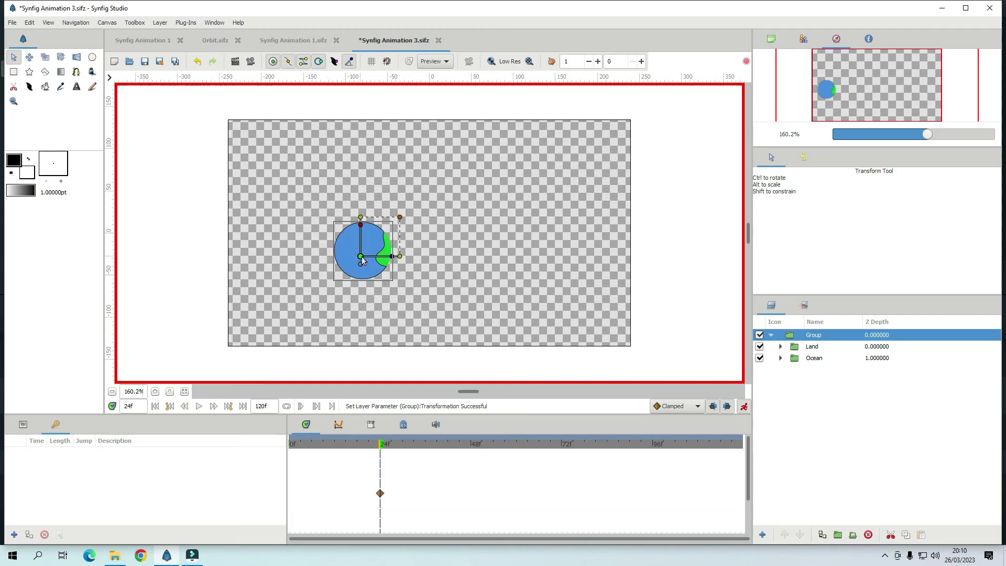
{"action": "left_click", "coordinate": [795, 351]}
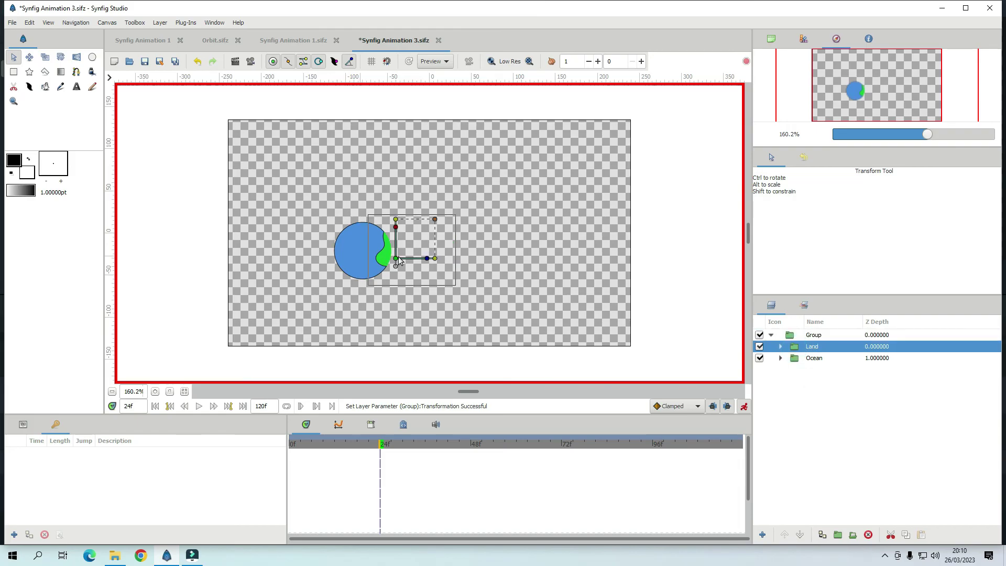
{"action": "left_click_drag", "start_coordinate": [397, 262], "coordinate": [372, 263]}
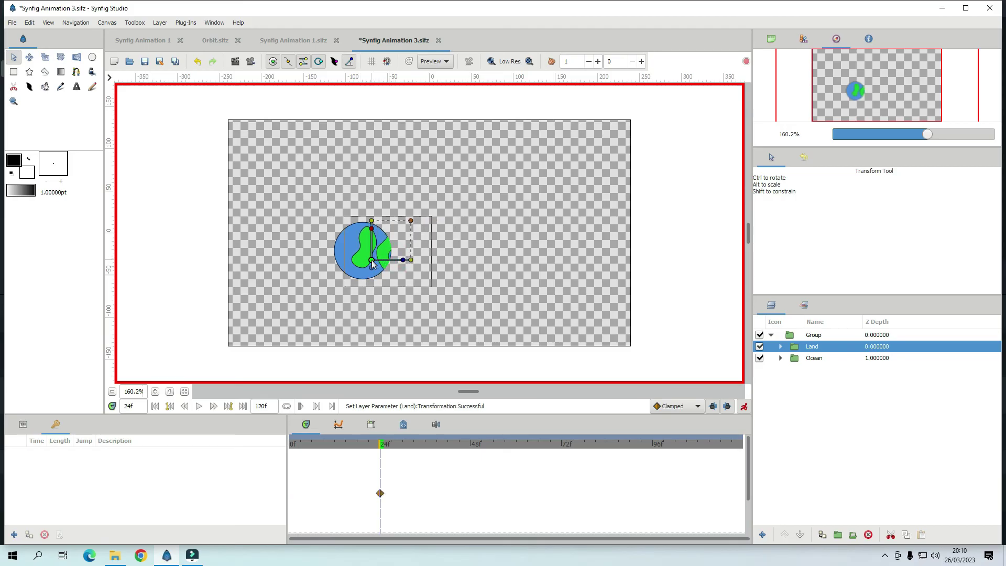
Step: At frame 48, move the Earth group further right, then go to 72f and leave animate mode
{"action": "left_click", "coordinate": [471, 446]}
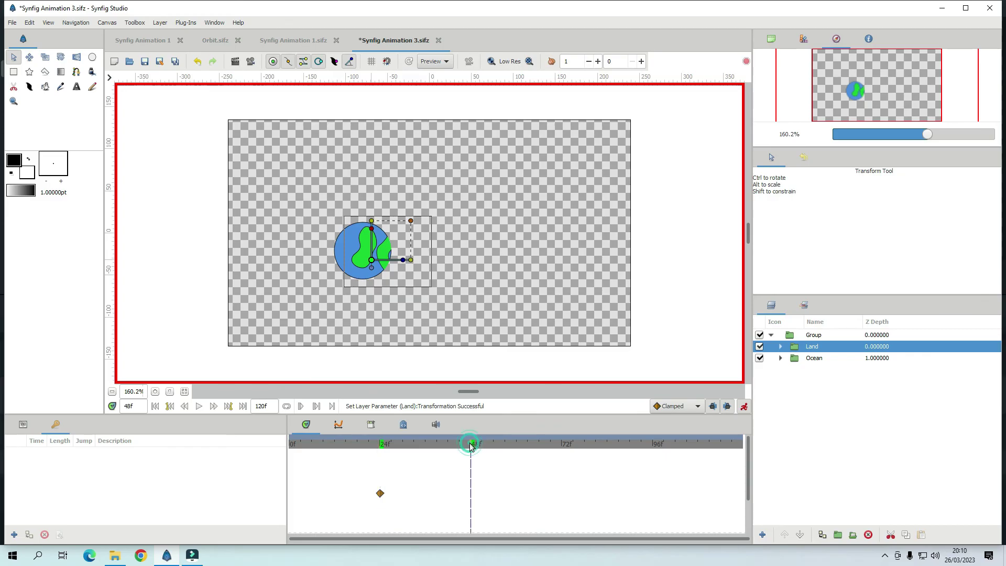
{"action": "left_click", "coordinate": [791, 338]}
{"action": "left_click_drag", "start_coordinate": [372, 260], "coordinate": [524, 266]}
{"action": "left_click", "coordinate": [561, 445]}
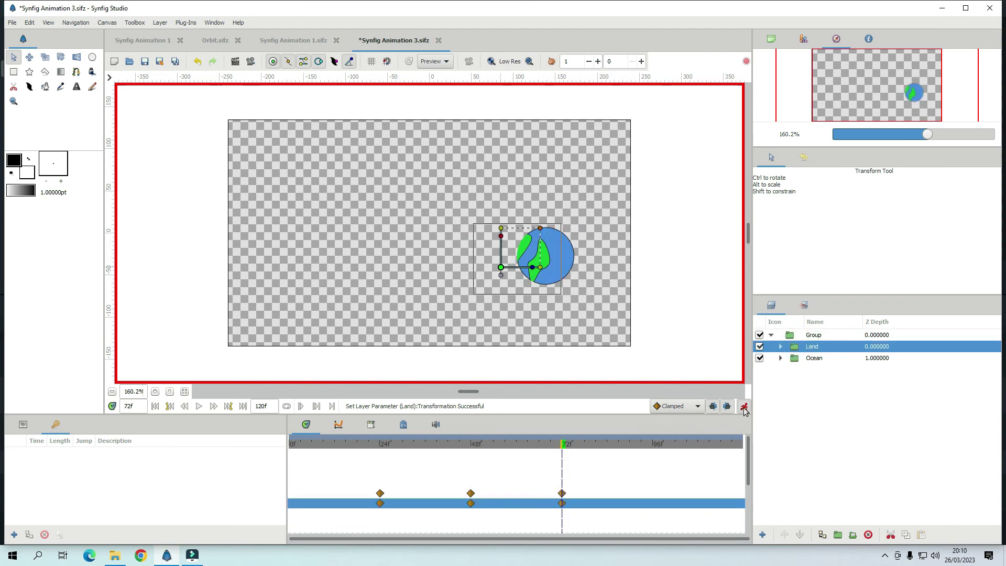
{"action": "left_click", "coordinate": [745, 406]}
{"action": "left_click", "coordinate": [156, 407]}
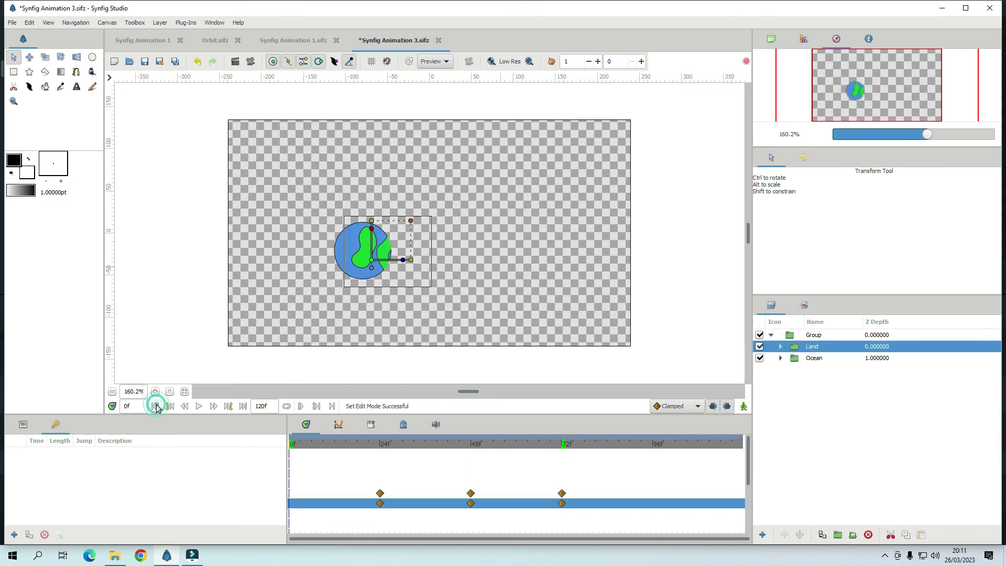
{"action": "left_click", "coordinate": [199, 407]}
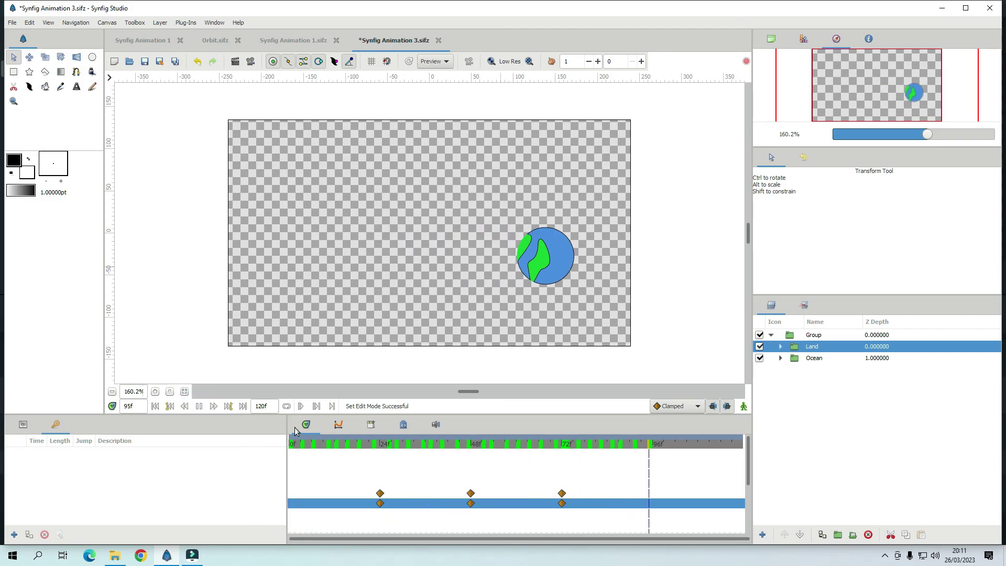
{"action": "left_click", "coordinate": [156, 407]}
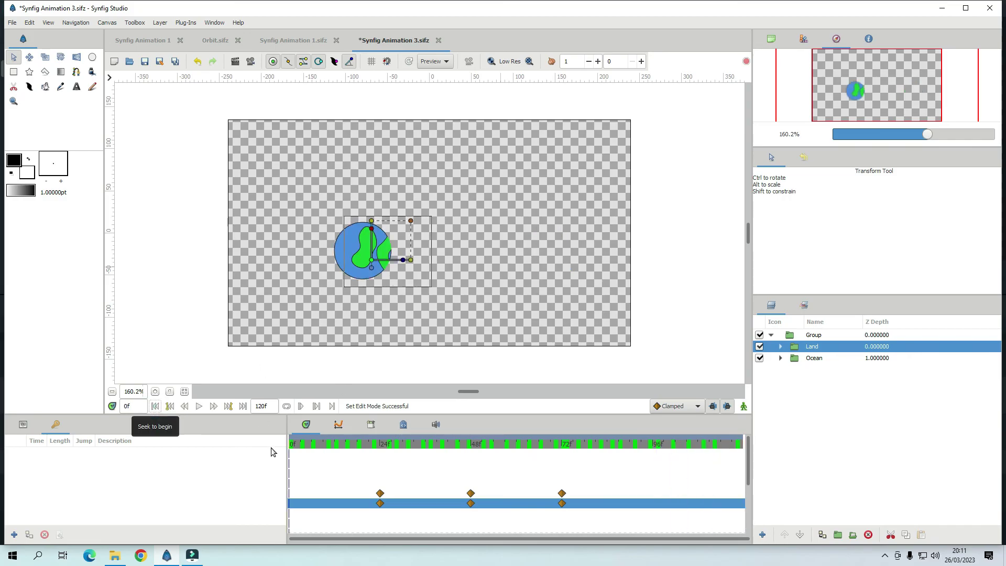
{"action": "left_click", "coordinate": [380, 444]}
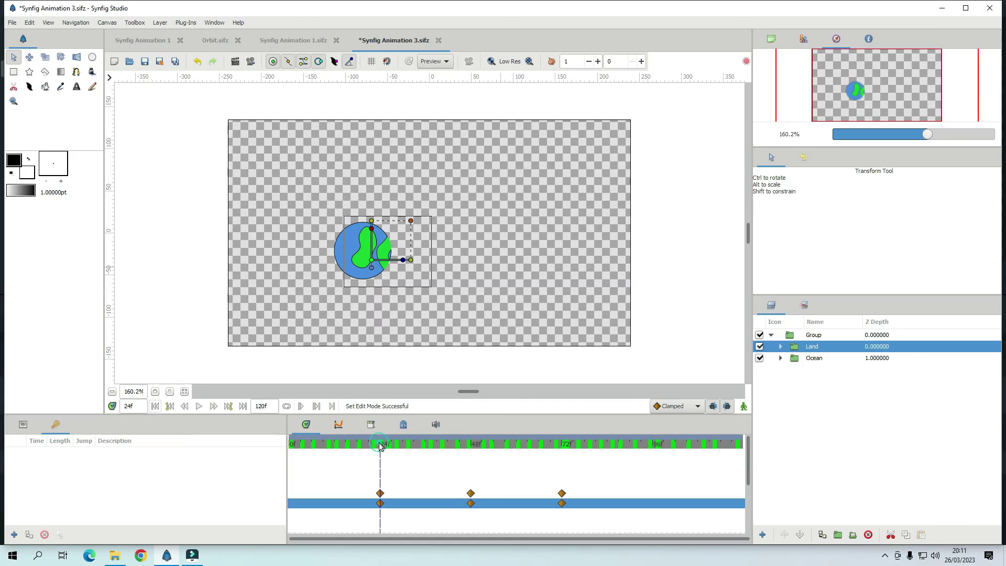
{"action": "left_click", "coordinate": [472, 446]}
{"action": "left_click", "coordinate": [562, 445]}
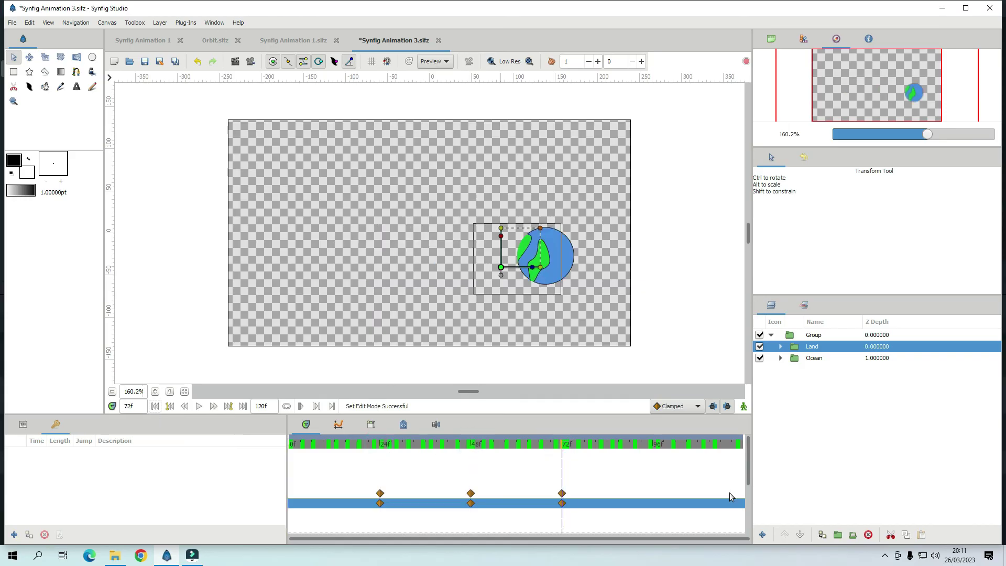